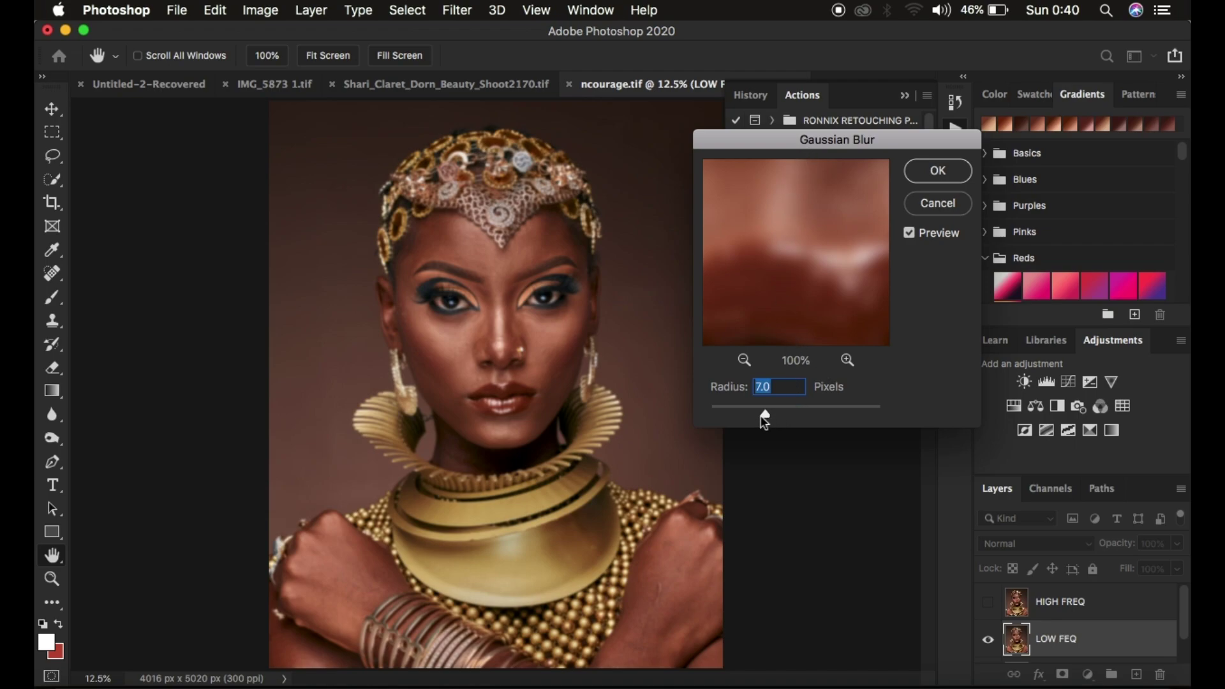
Lower the Gaussian Blur radius to 0.1 pixels and examine the skin texture on the forehead and nose at 50% preview zoom
drag(760, 415, 690, 408)
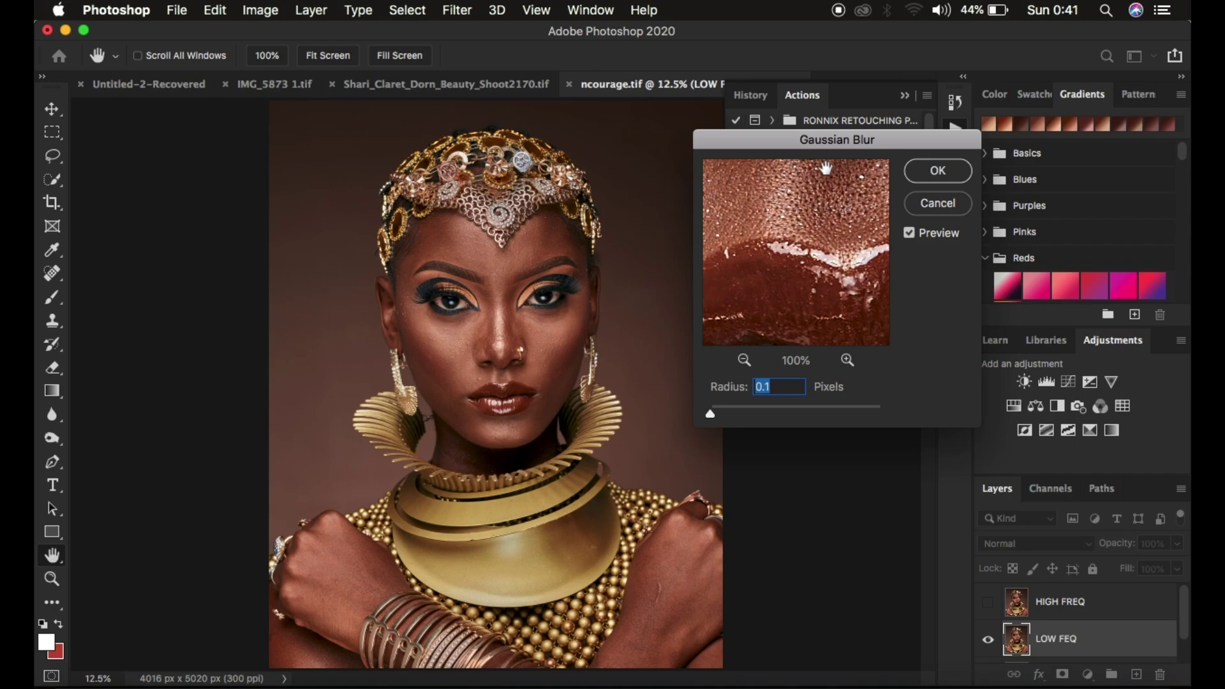
drag(798, 197, 794, 302)
drag(793, 205, 800, 259)
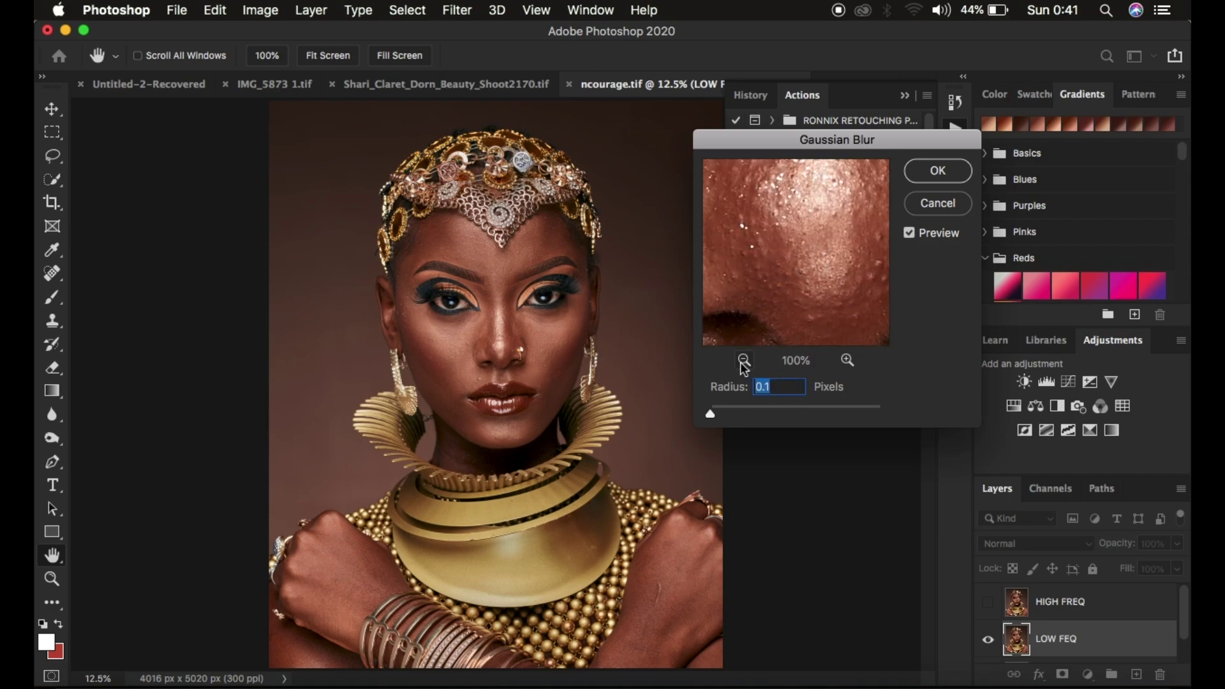
click(745, 360)
click(744, 360)
drag(799, 211, 802, 377)
drag(795, 254, 816, 368)
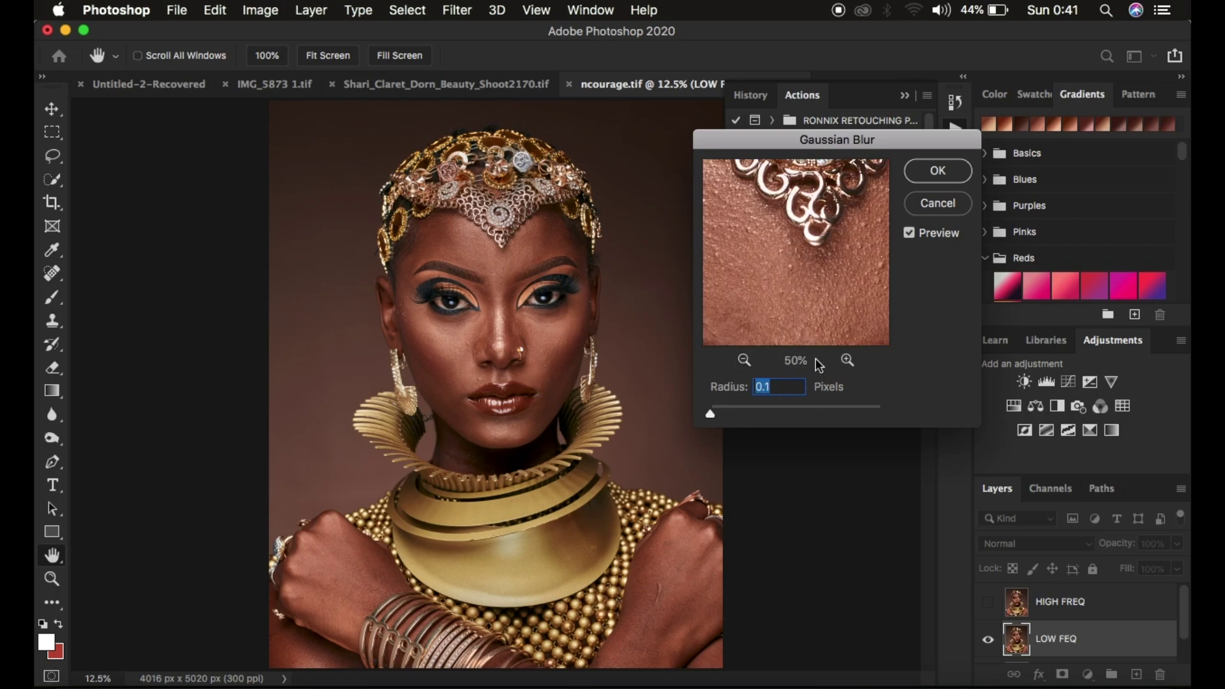
drag(800, 263, 799, 148)
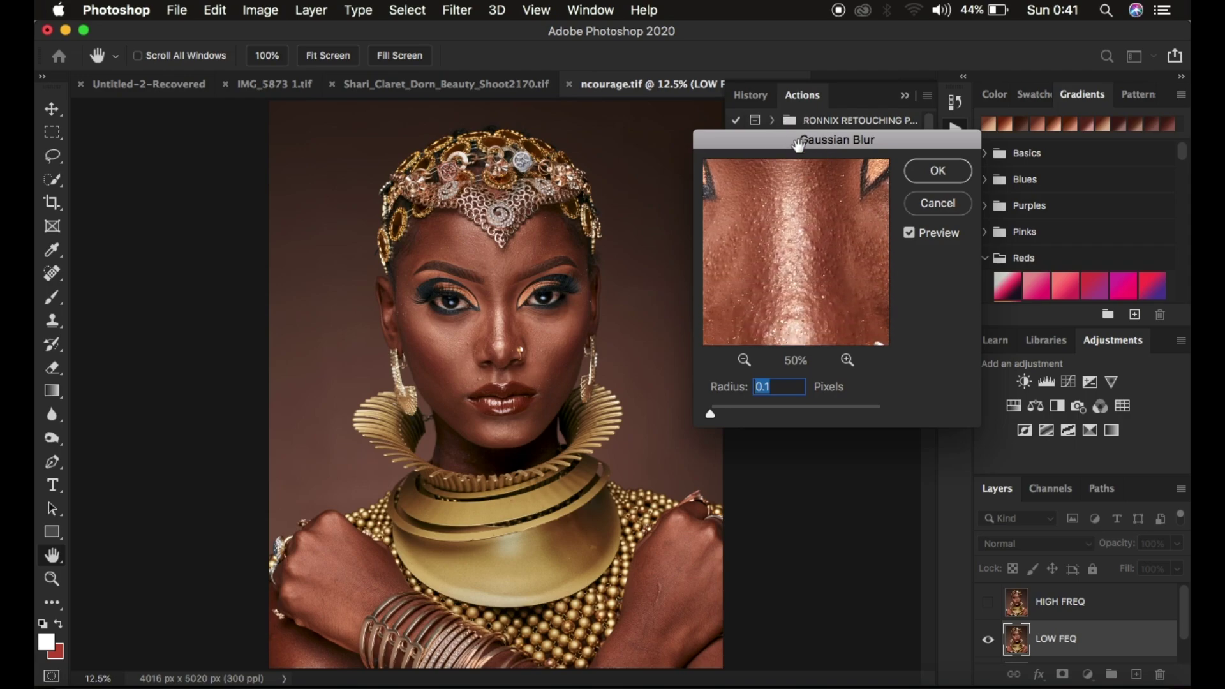
drag(808, 313, 798, 266)
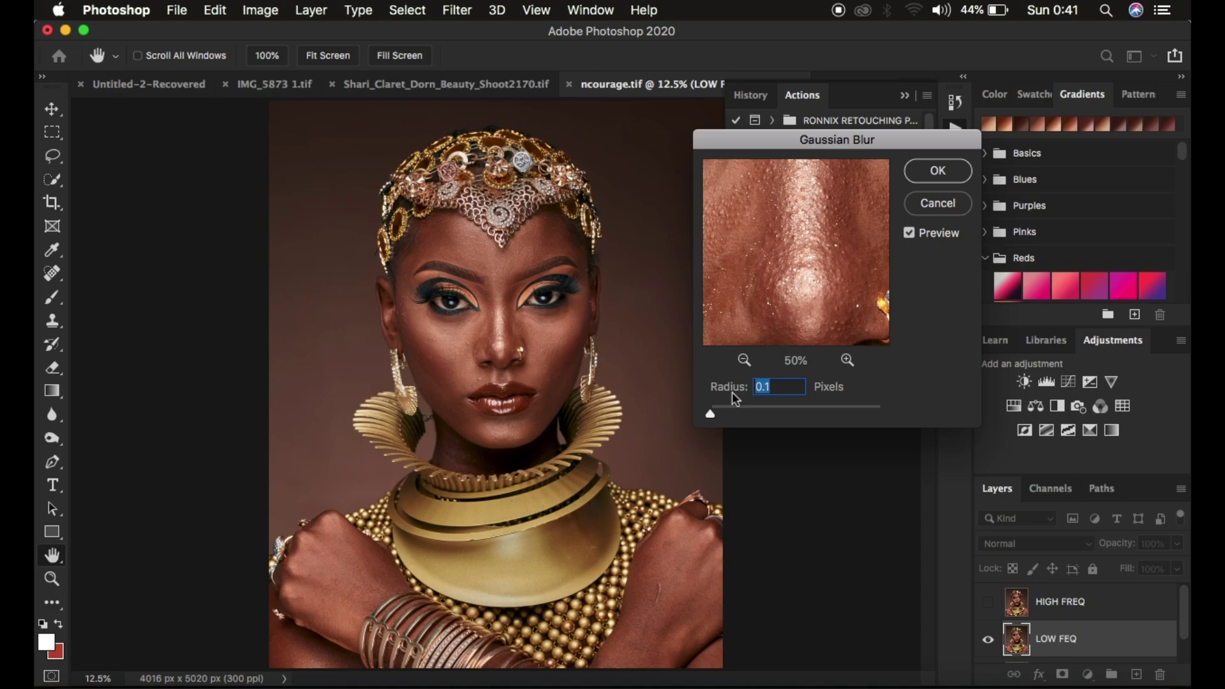
Set the Gaussian Blur radius to 7.0 pixels, check the facial skin in the preview, and apply the blur to the LOW FEQ layer
drag(715, 414, 755, 416)
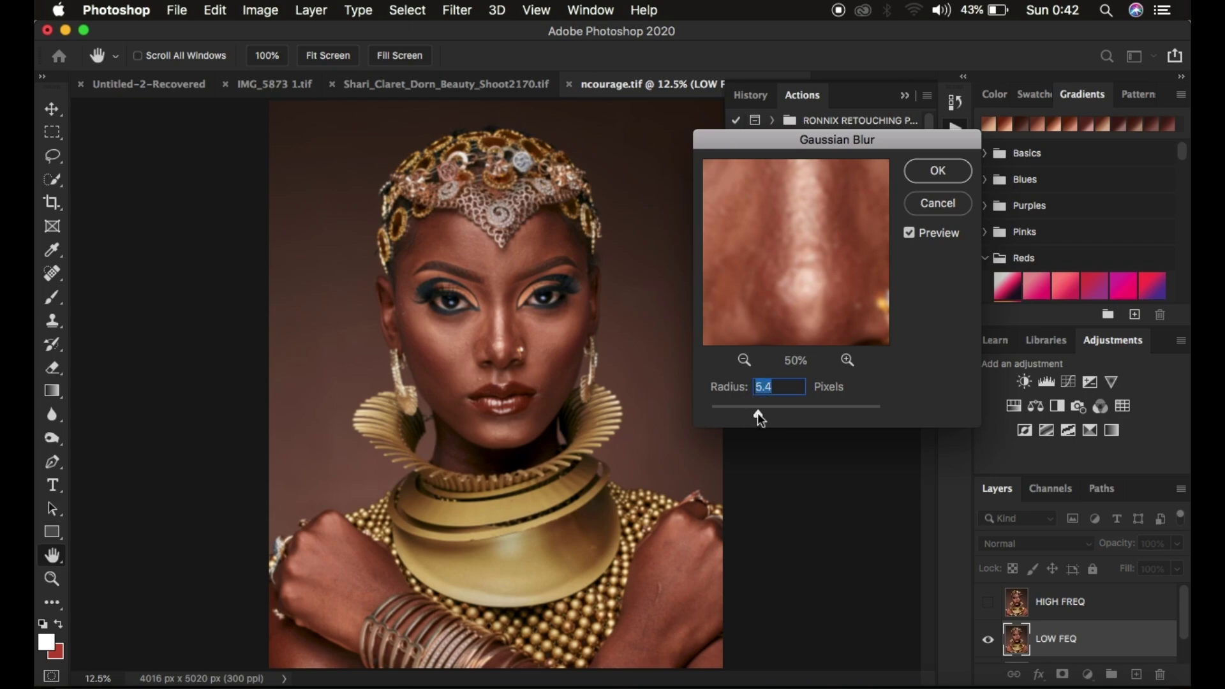
drag(757, 413, 762, 412)
drag(764, 415, 767, 415)
mouse_move(801, 282)
mouse_down()
mouse_move(766, 213)
mouse_move(812, 297)
mouse_up()
drag(796, 243, 793, 320)
drag(815, 252, 774, 313)
drag(757, 266, 792, 201)
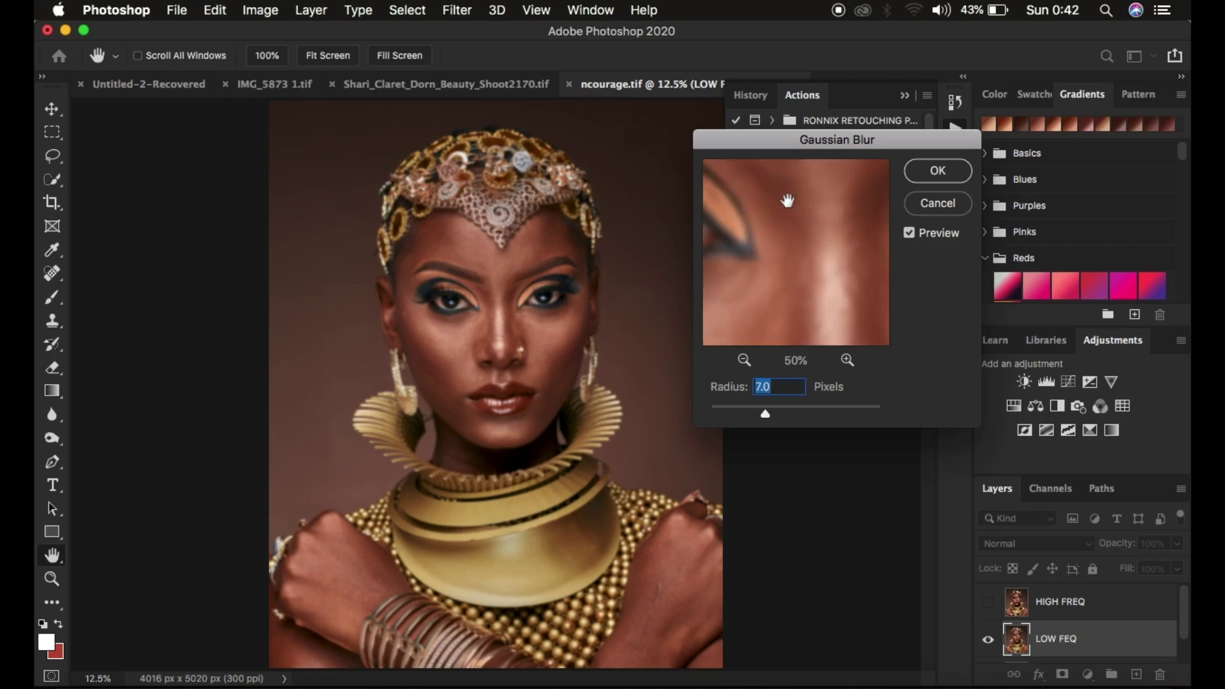
mouse_move(817, 275)
mouse_down()
mouse_move(873, 294)
mouse_move(809, 266)
mouse_up()
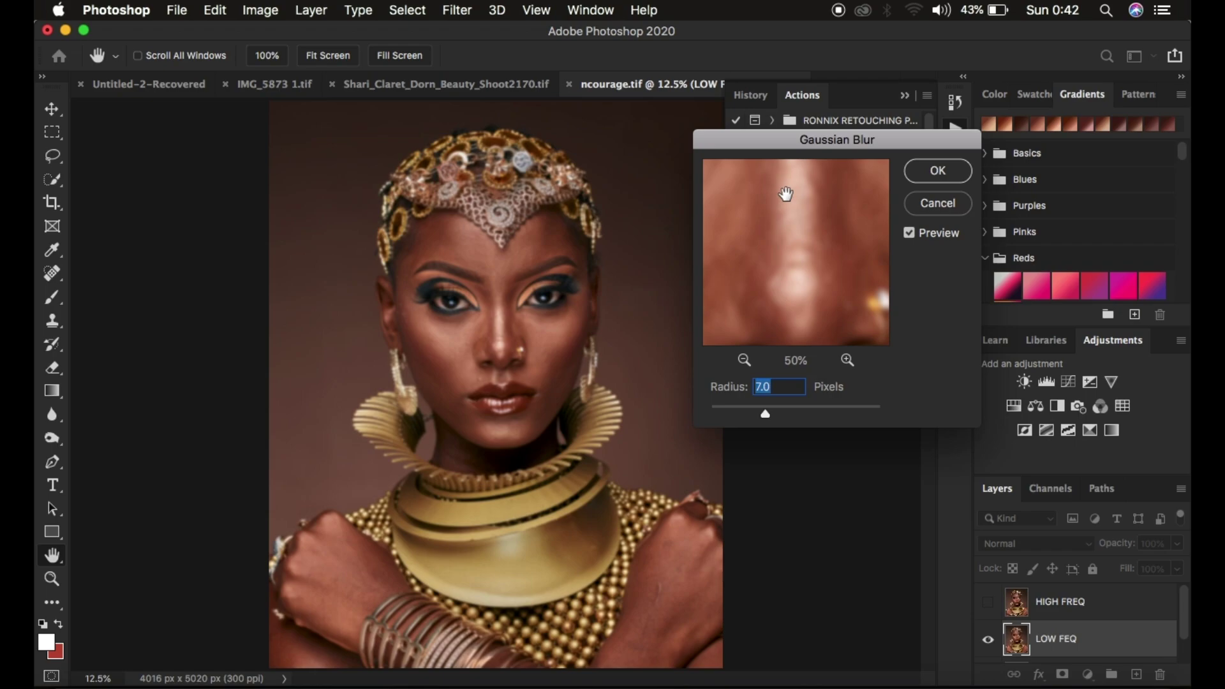
click(937, 172)
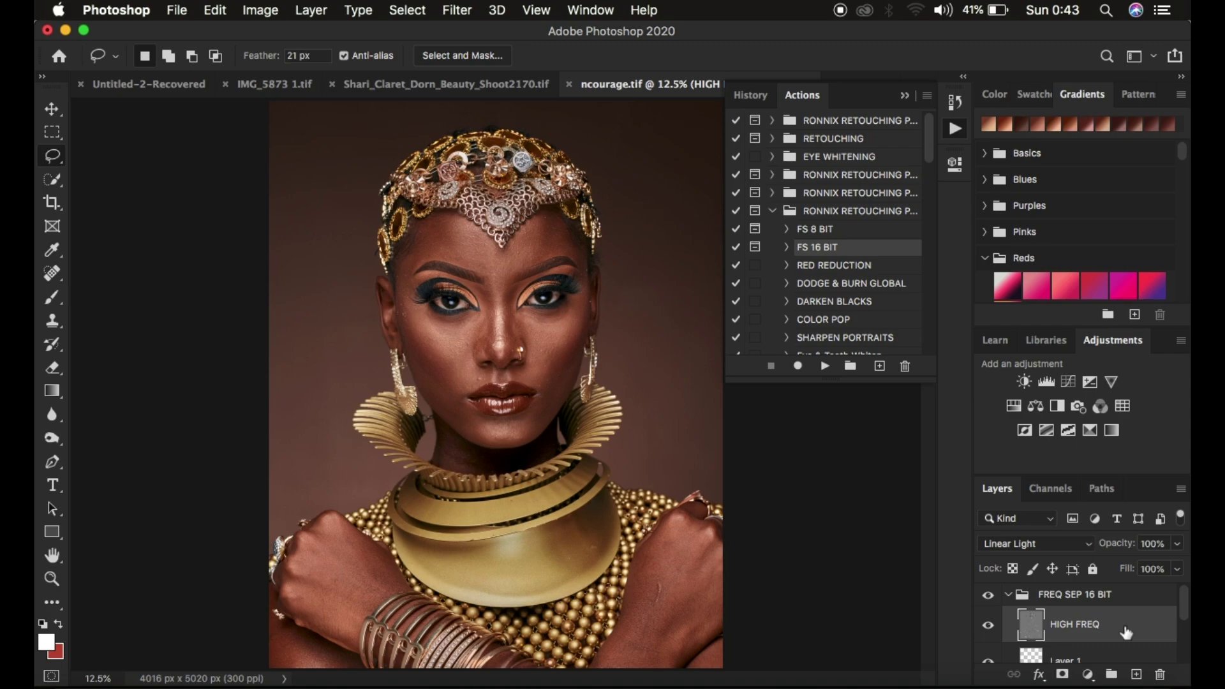
Collapse the actions list, then make the LOW FEQ layer active for the Mixer Brush tool
click(905, 96)
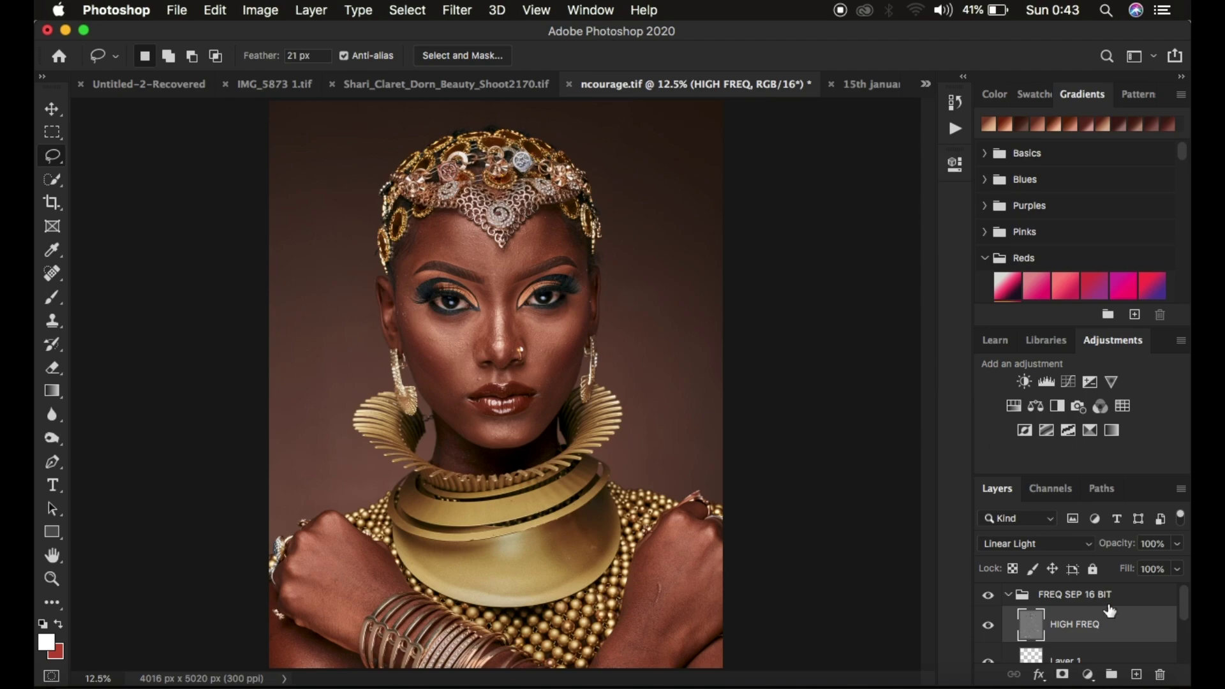
scroll(1135, 623, down, 3)
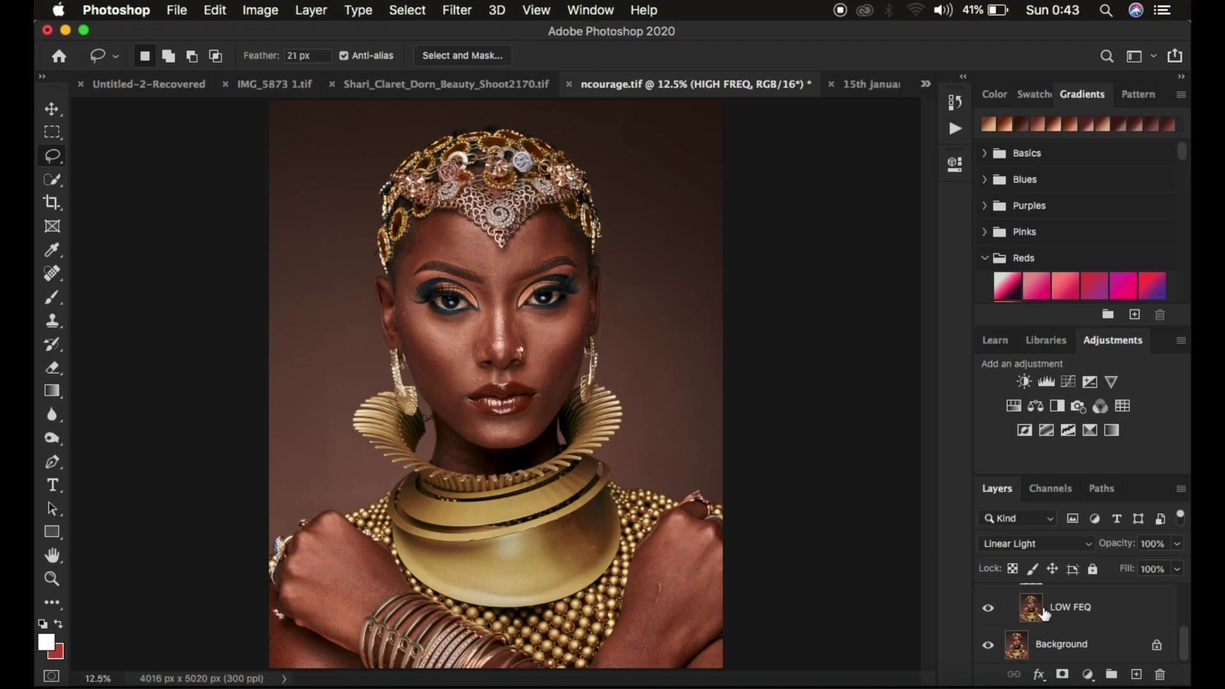
click(1100, 614)
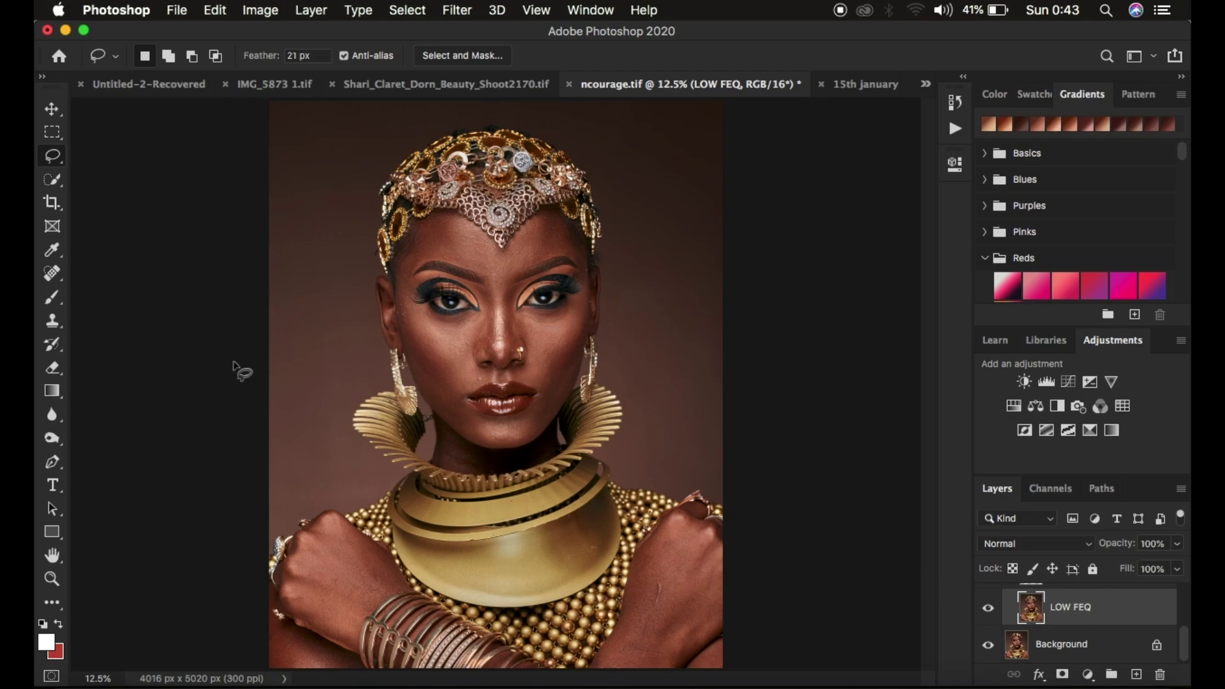
click(58, 299)
click(134, 347)
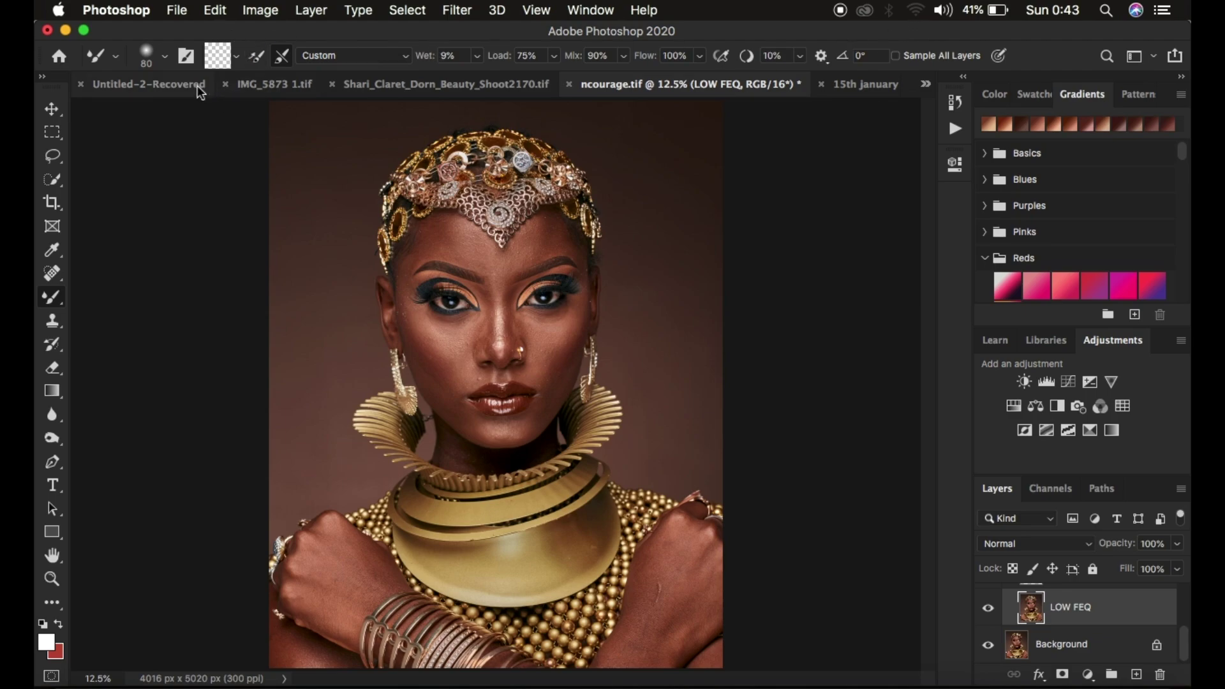
Clean the Mixer Brush and enable Sample All Layers for it
click(164, 58)
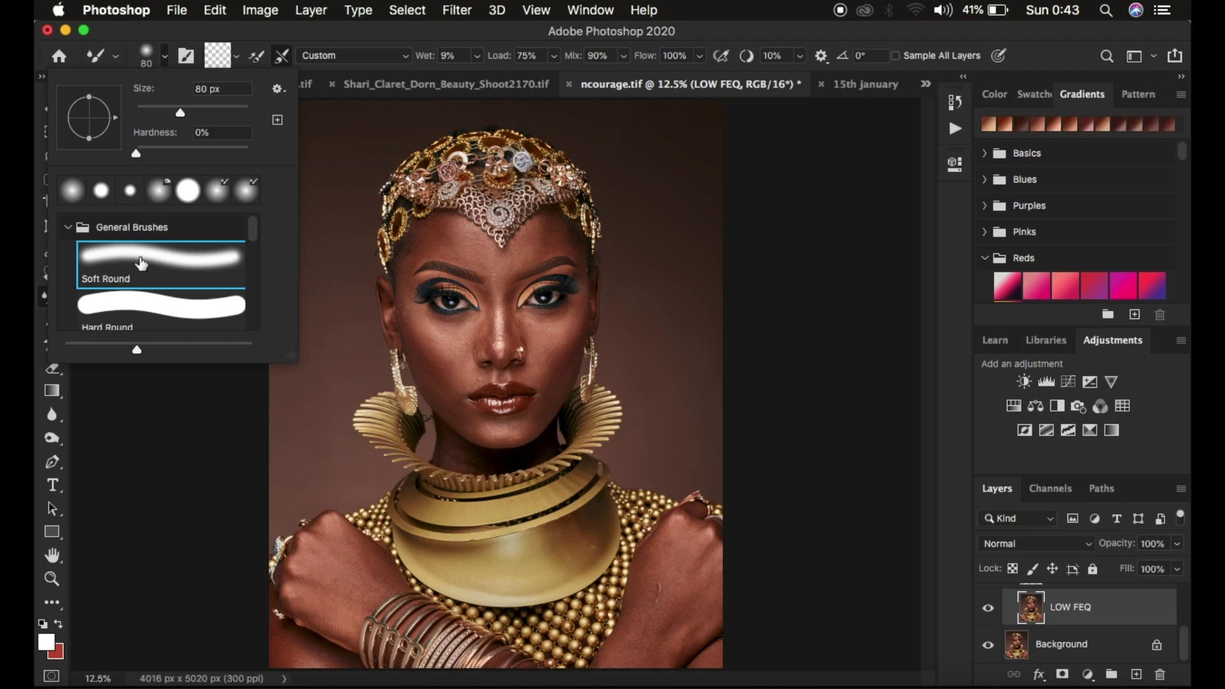
click(164, 58)
click(236, 56)
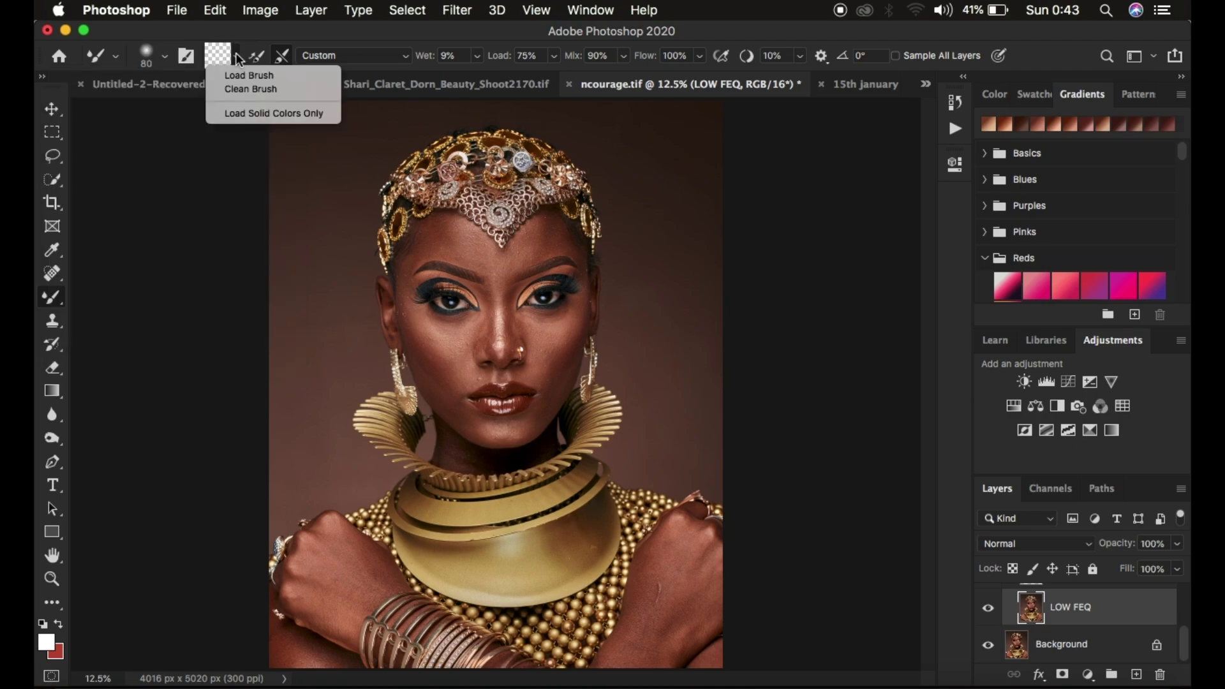
click(259, 88)
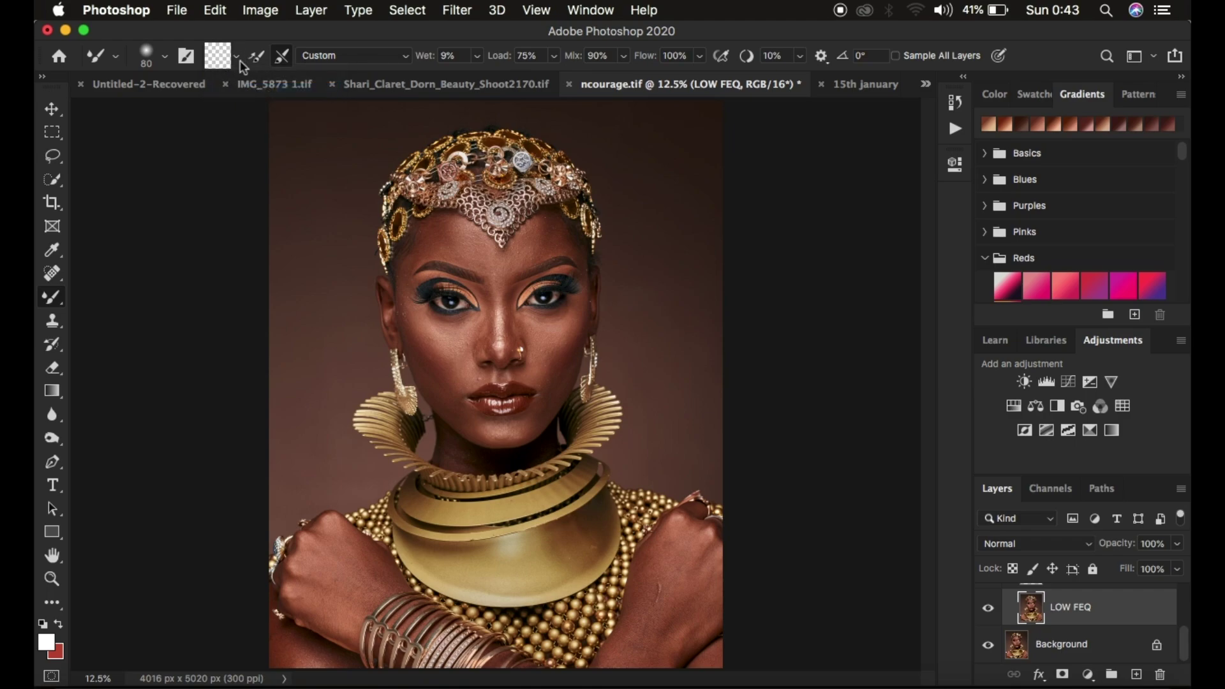
click(282, 55)
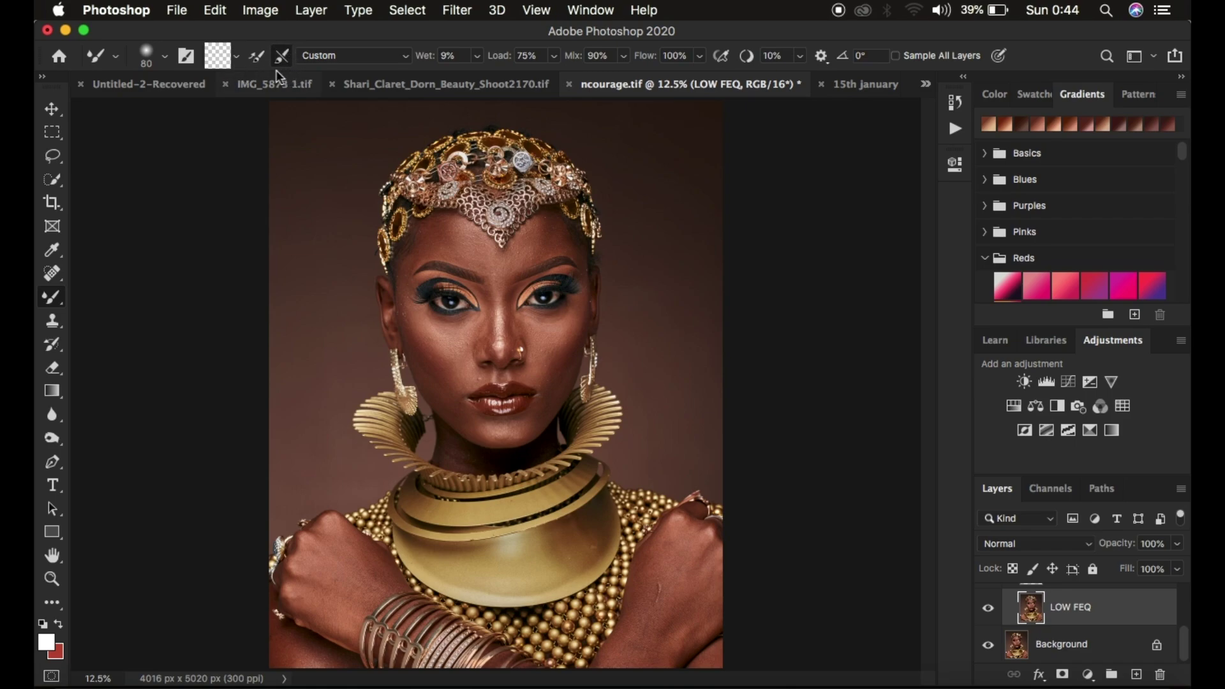
click(279, 54)
click(445, 56)
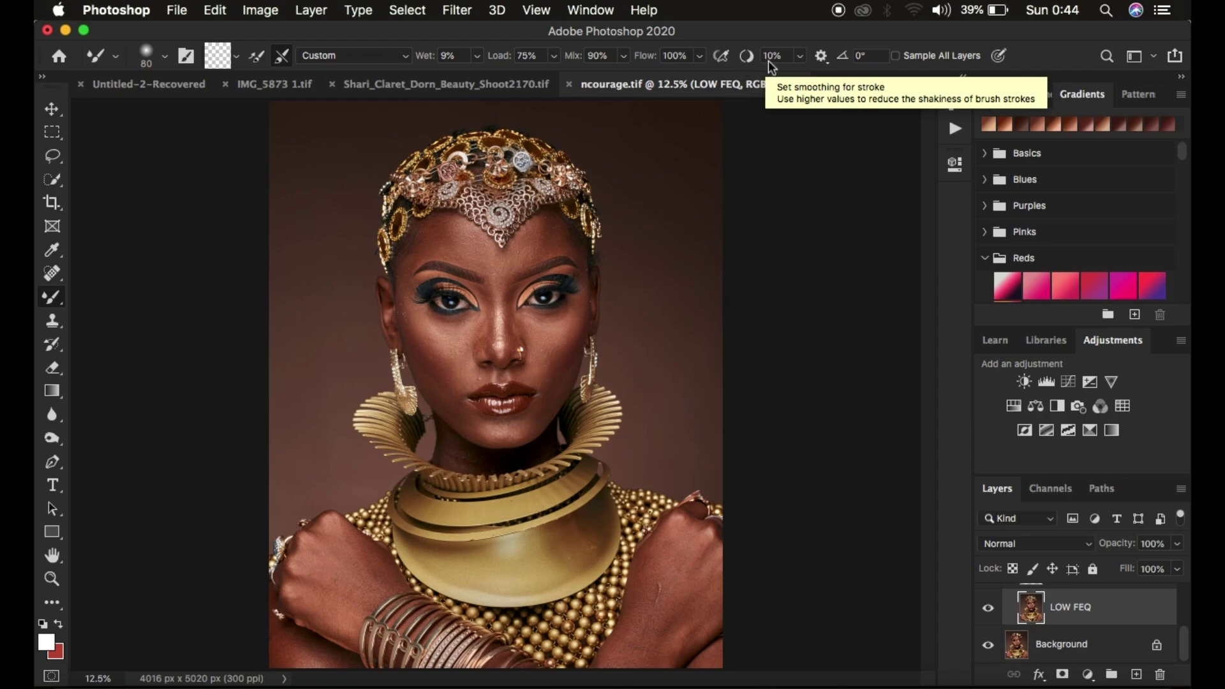
click(896, 56)
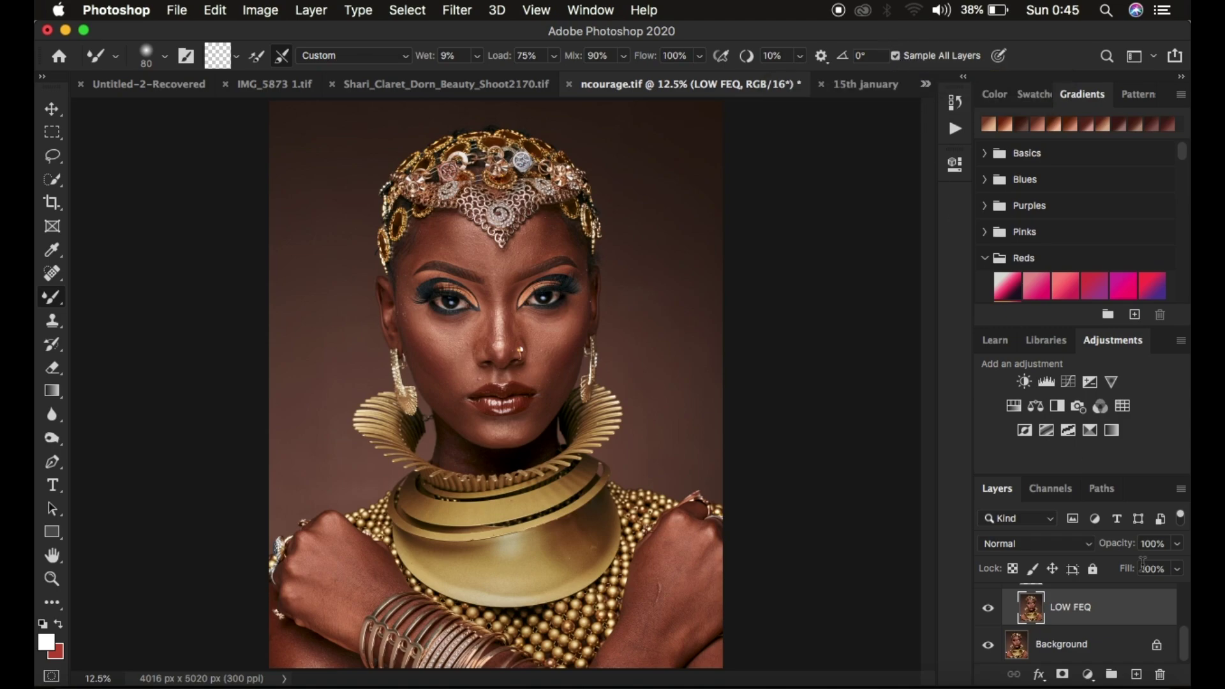
Try blending the skin on the cheek beside the nose ring with the Mixer Brush enlarged to 400 px
scroll(1111, 599, up, 3)
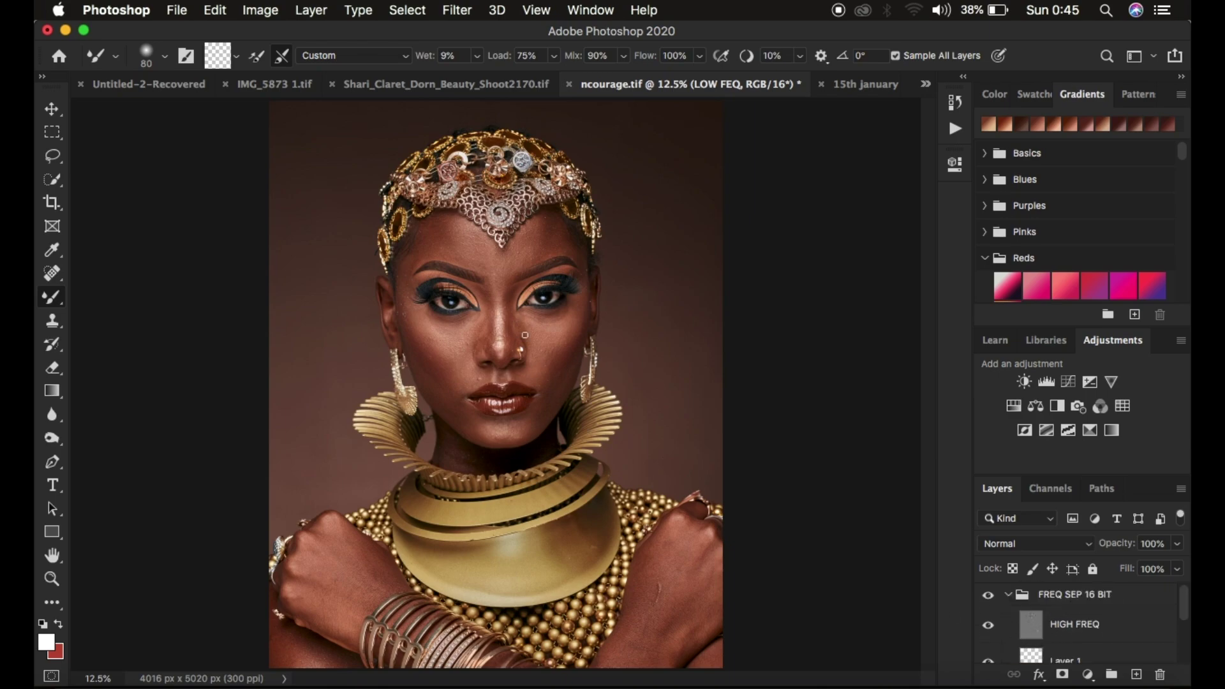
key(bracketright)
key(bracketright)
key(bracketright)
key(bracketright)
key(bracketright)
key(bracketright)
key(bracketright)
drag(551, 342, 550, 358)
click(550, 359)
Inspect the blended cheek at 33.3% zoom and undo the Mixer Brush stroke
key(super+h)
key(super+plus)
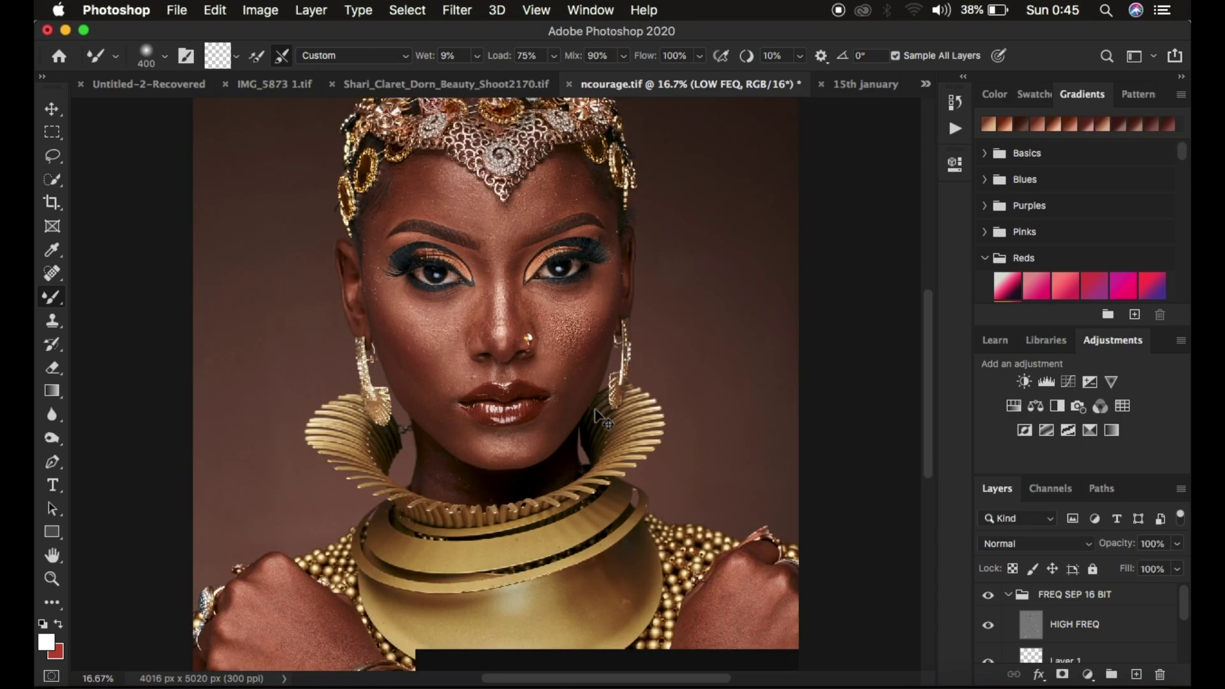
key(super+plus)
key(super+plus)
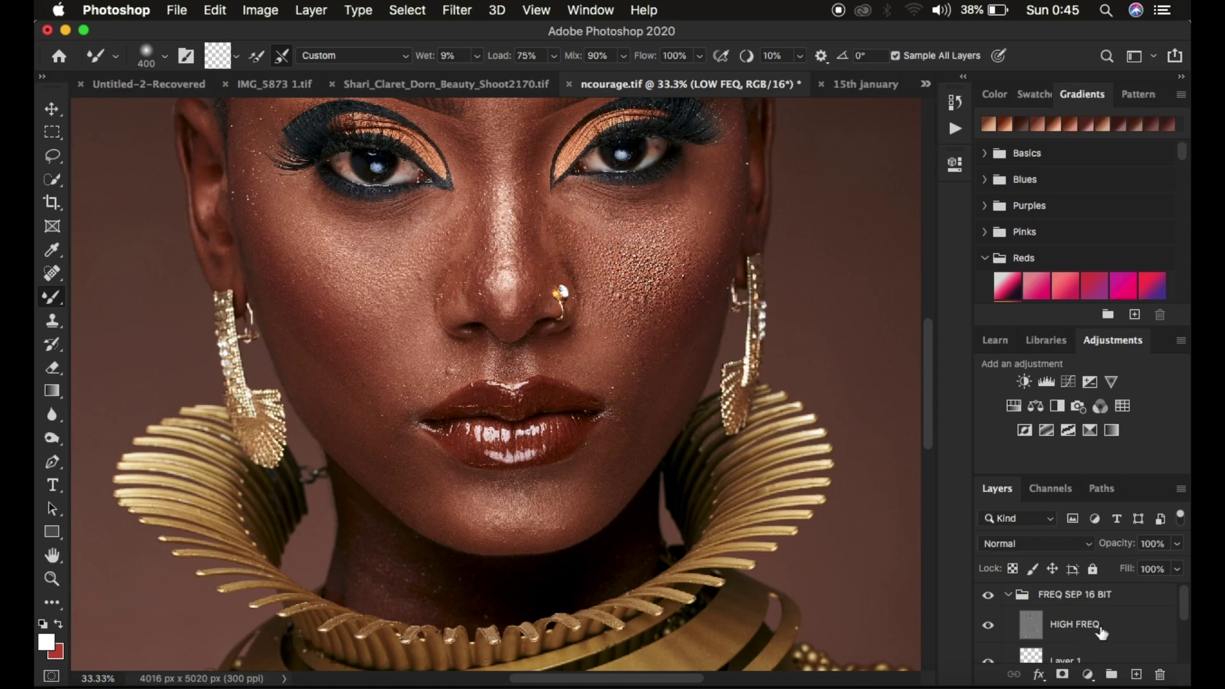
scroll(1121, 622, down, 3)
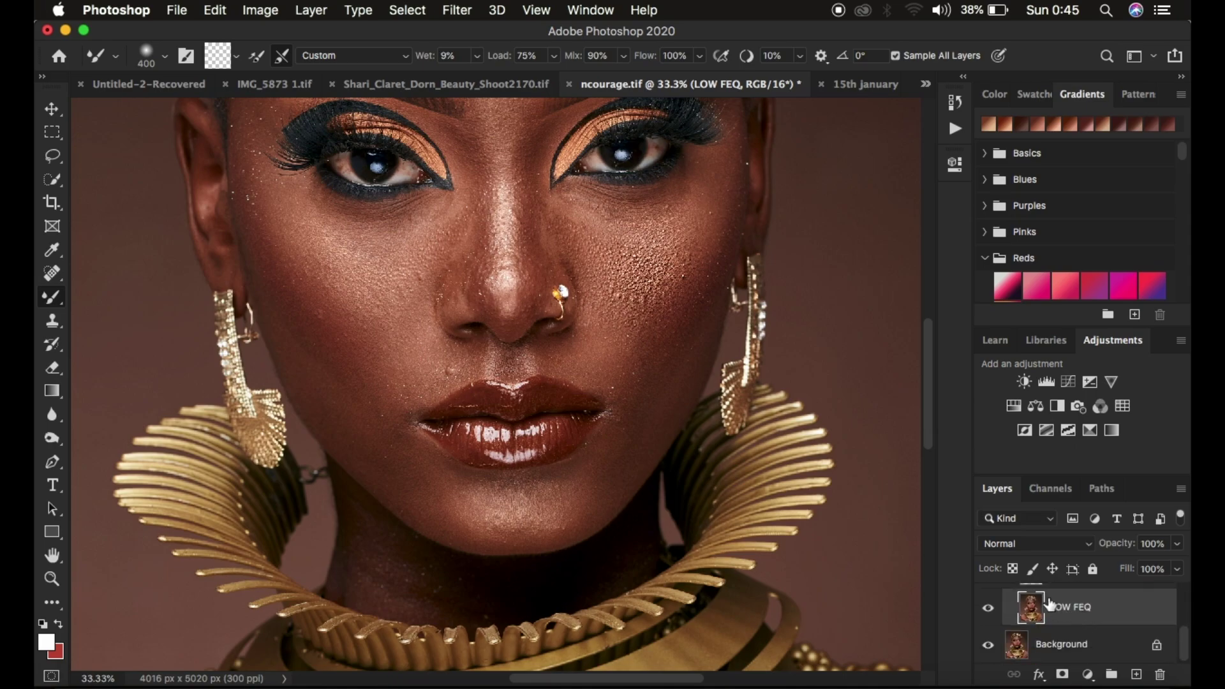
key(super+s)
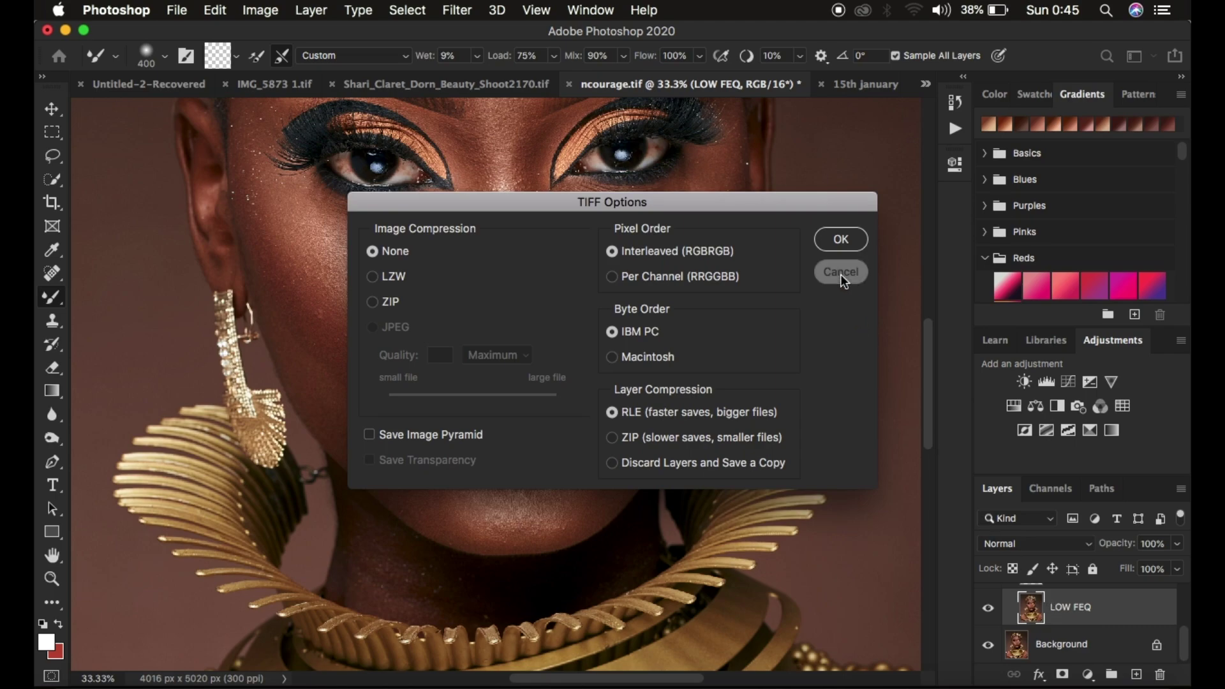
click(840, 273)
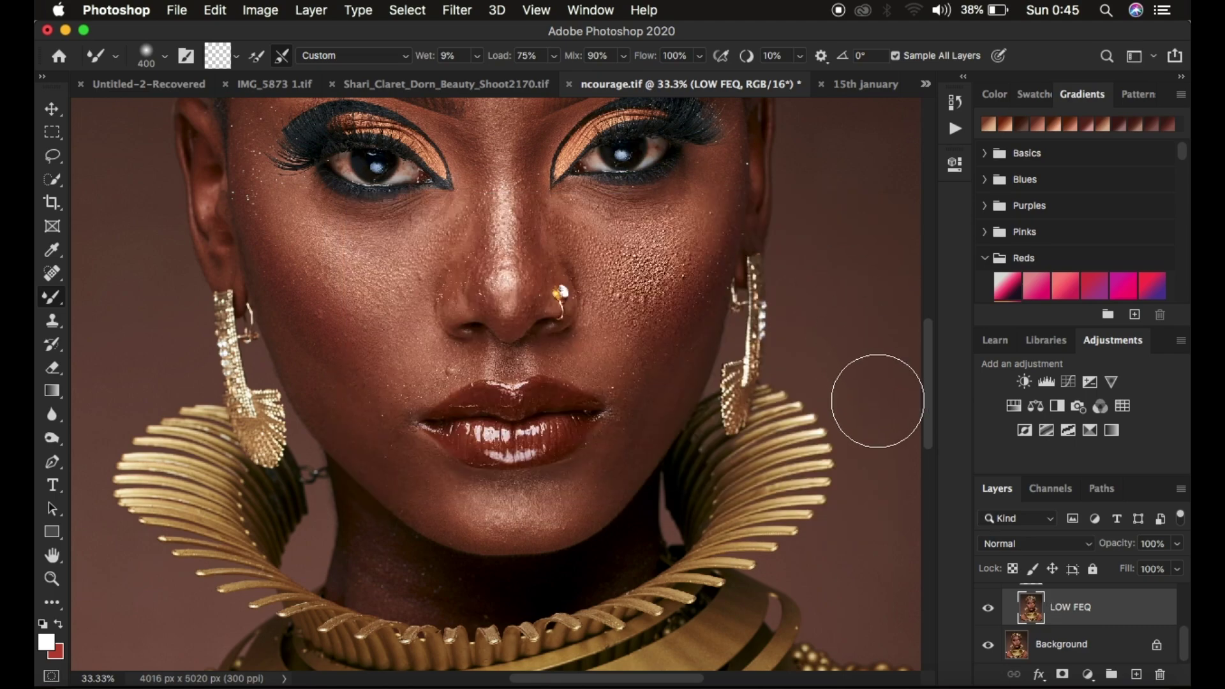
key(super+z)
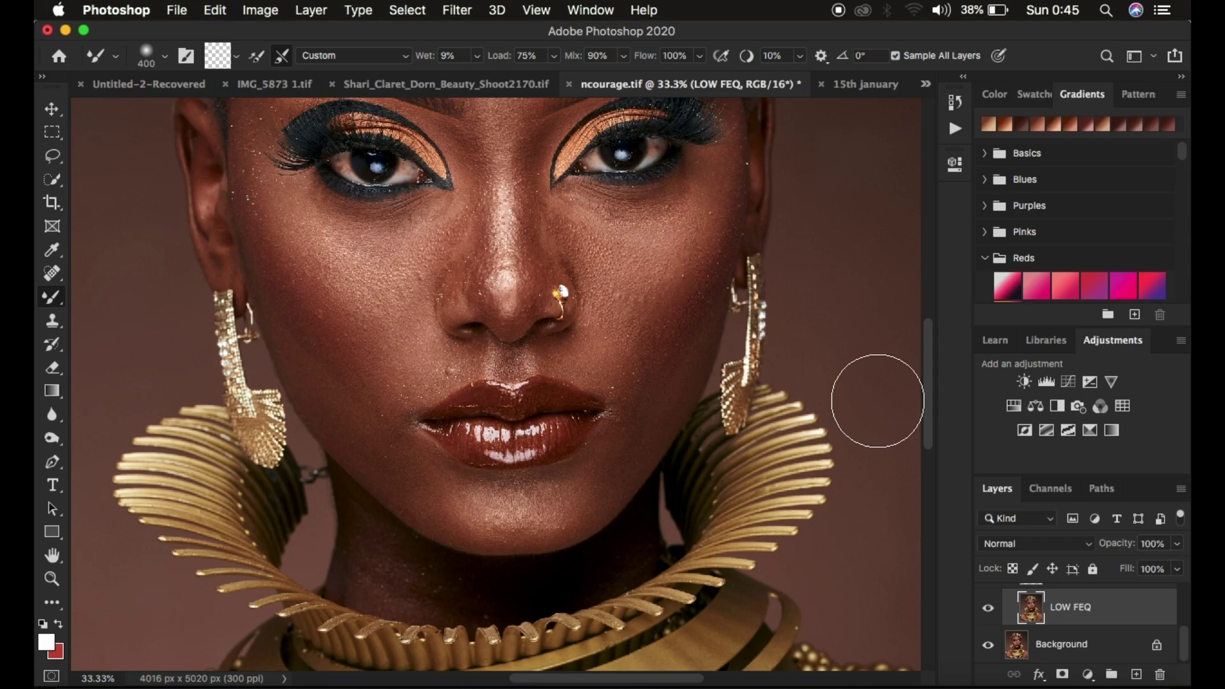
Reduce the Mixer Brush size to 150 px
scroll(640, 333, up, 3)
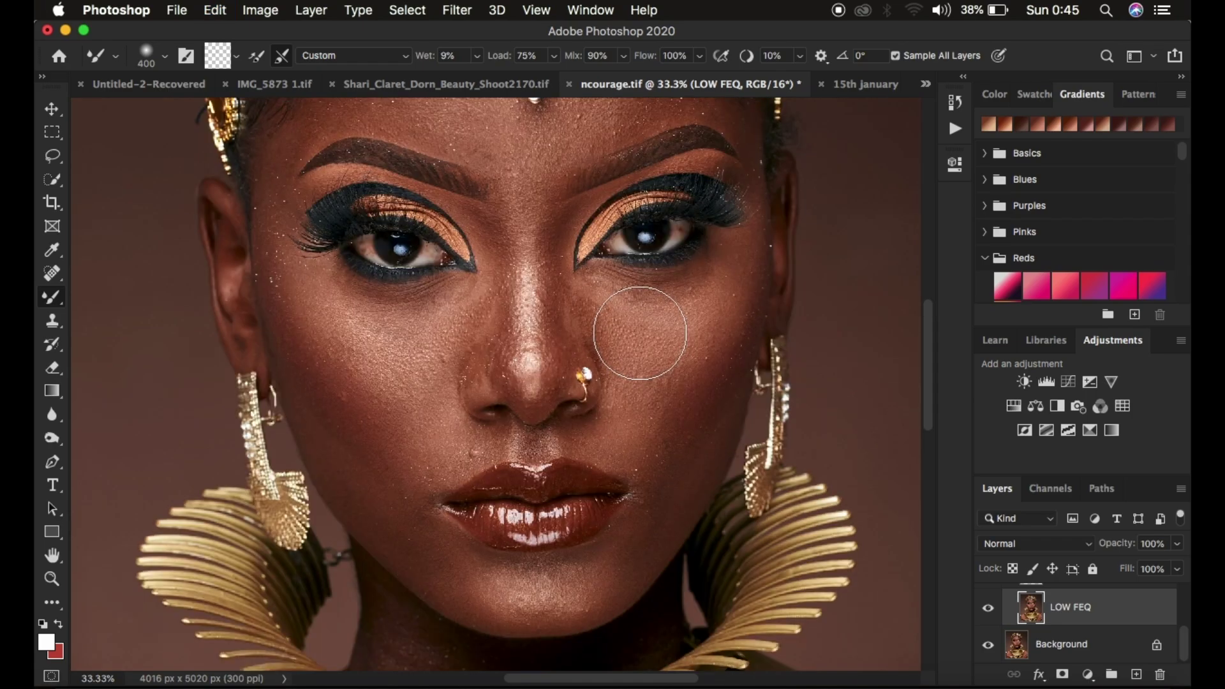
key(super+minus)
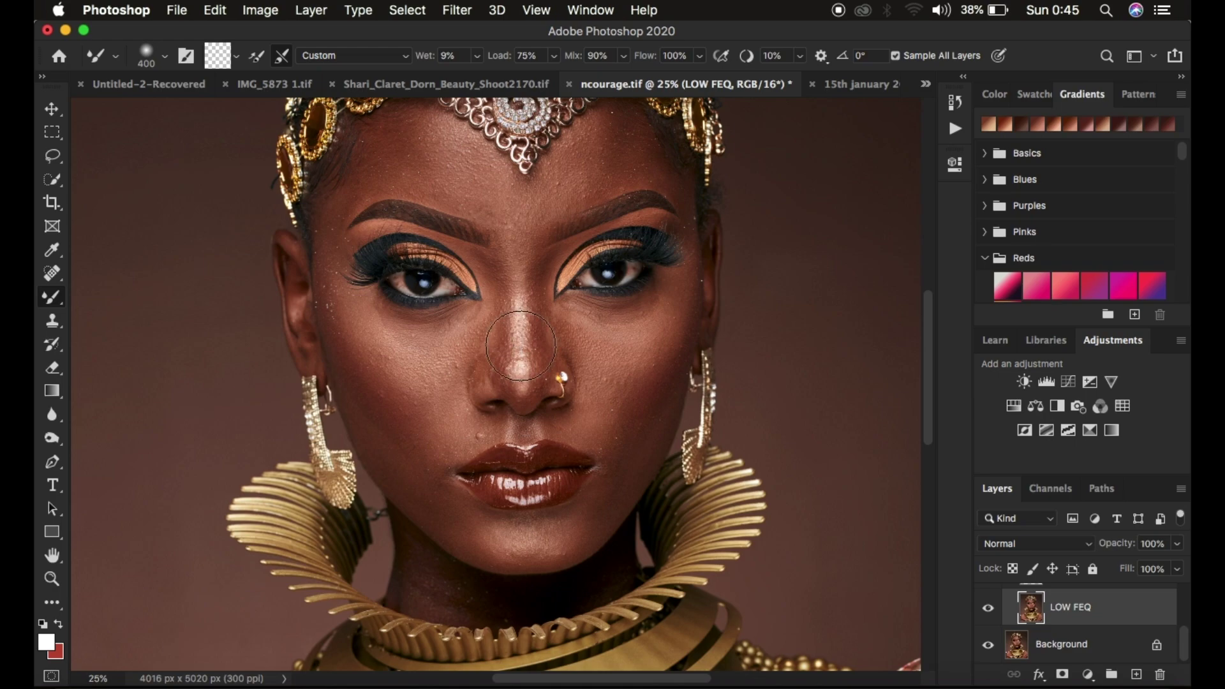
key(bracketleft)
key(bracketleft)
key(bracketleft)
key(bracketleft)
key(bracketleft)
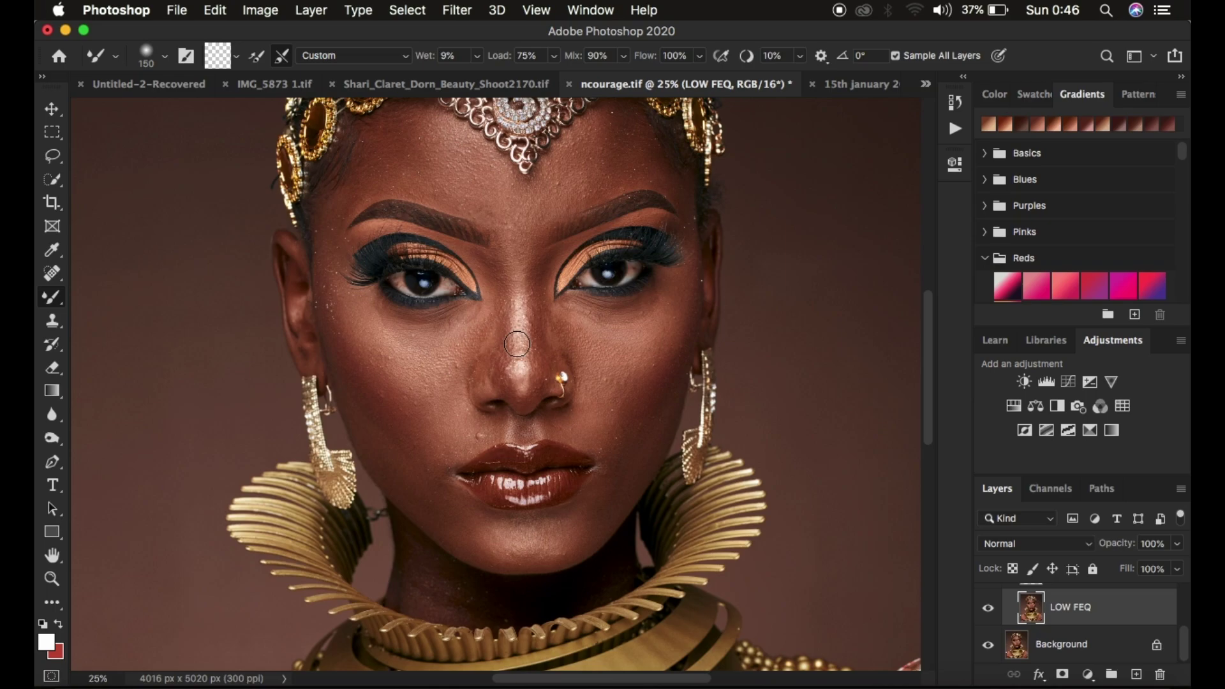
Examine the skin around the nose and lips at magnifications up to 66.7%, and compare it with the wider portrait
key(super+minus)
key(super+minus)
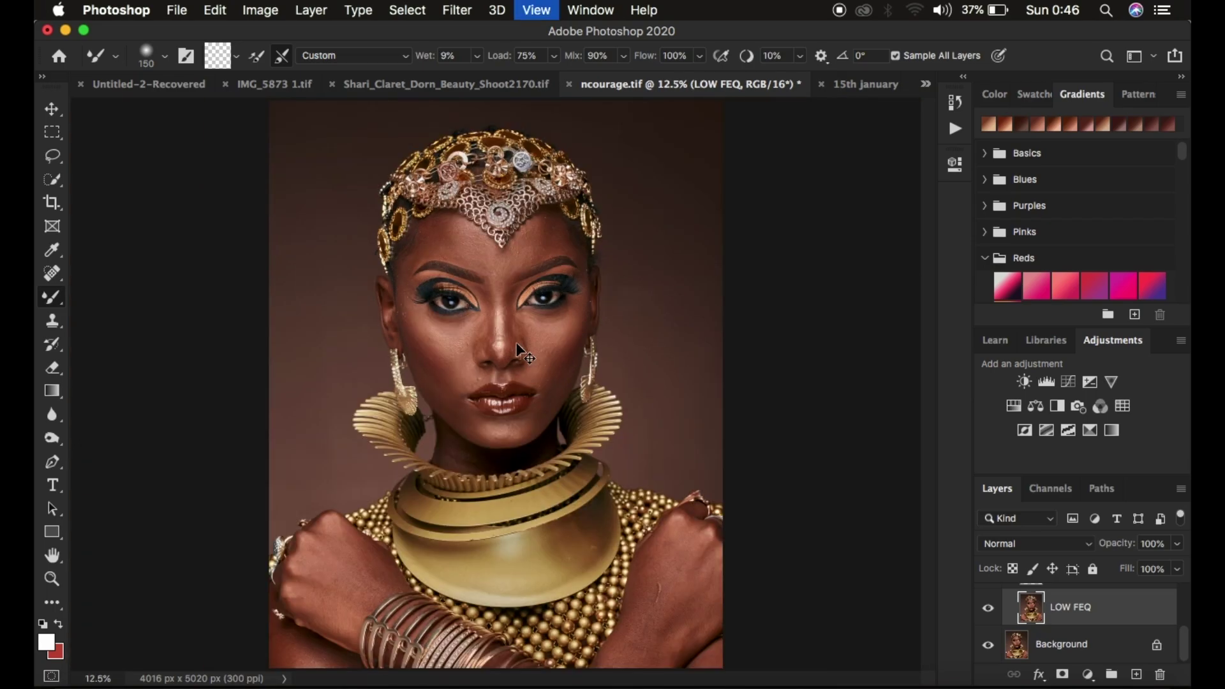
key(super+plus)
key(super+plus)
key(super+plus)
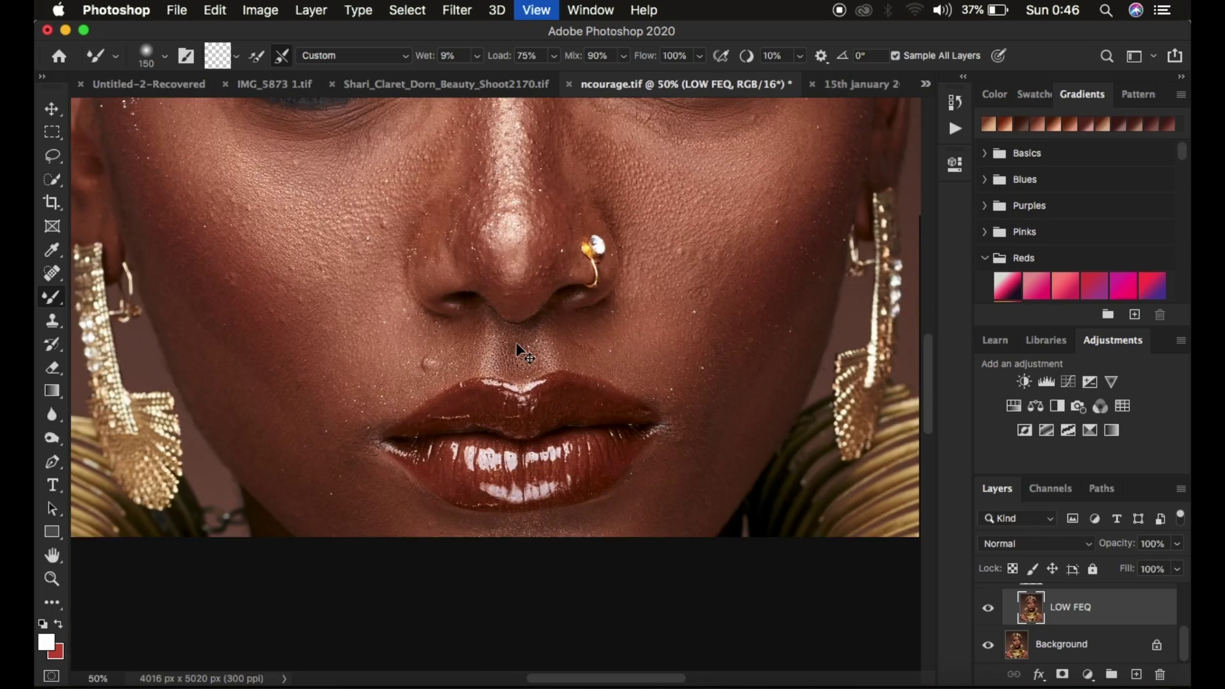
key(super+plus)
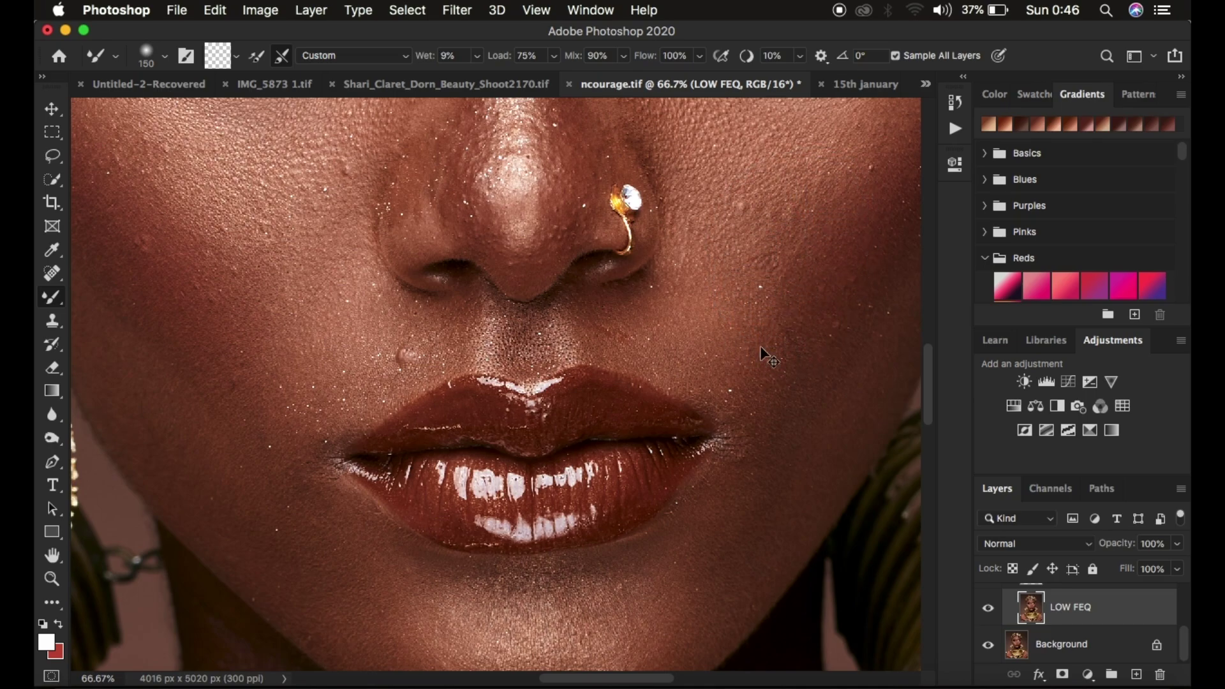
key(super+minus)
key(super+minus)
key(super+minus)
key(super+minus)
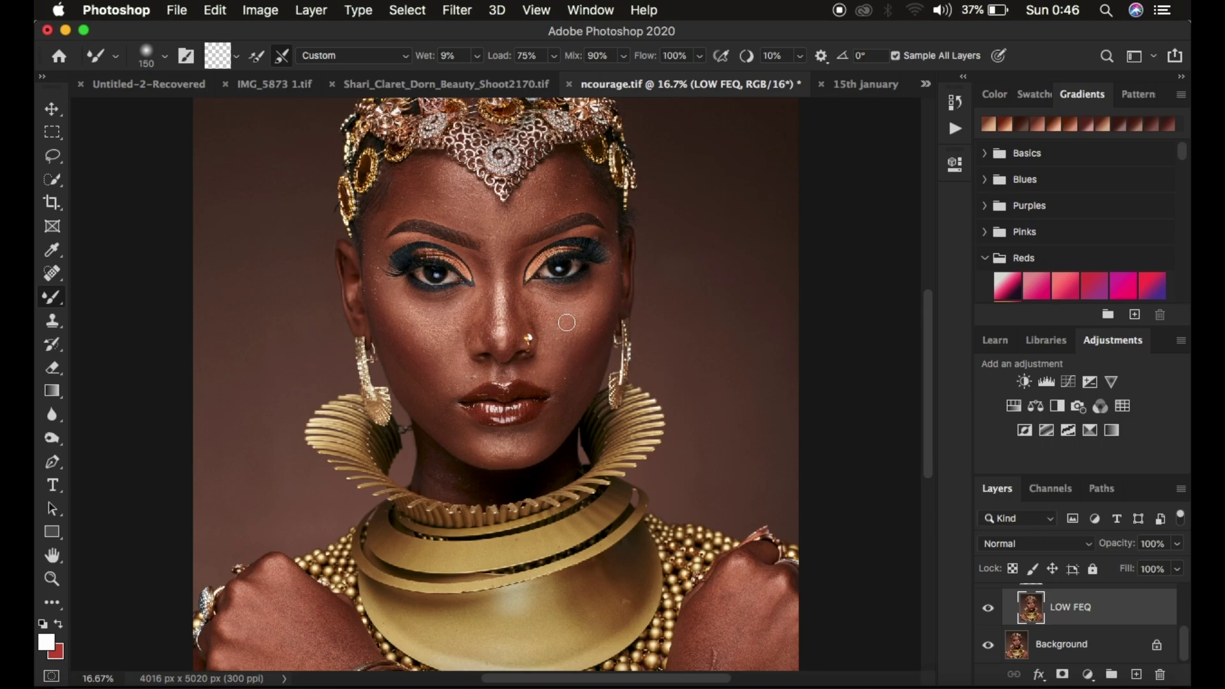
Hide the HIGH FREQ layer in the FREQ SEP 16 BIT group
scroll(1078, 623, up, 3)
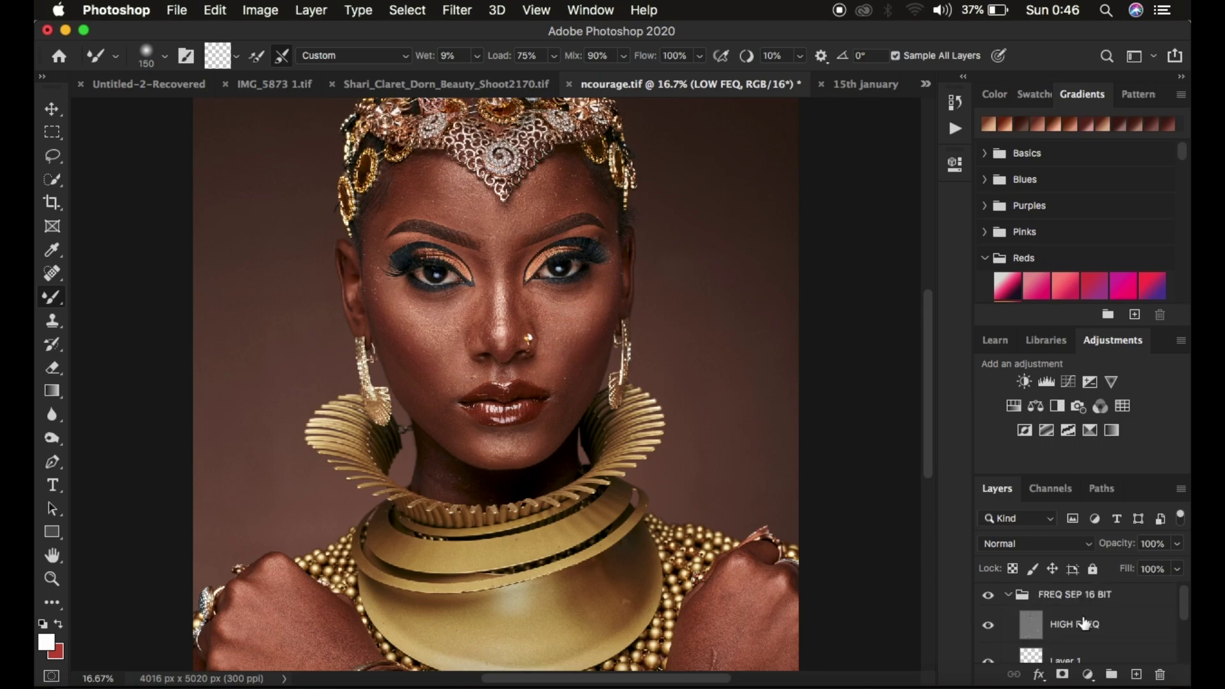
click(987, 627)
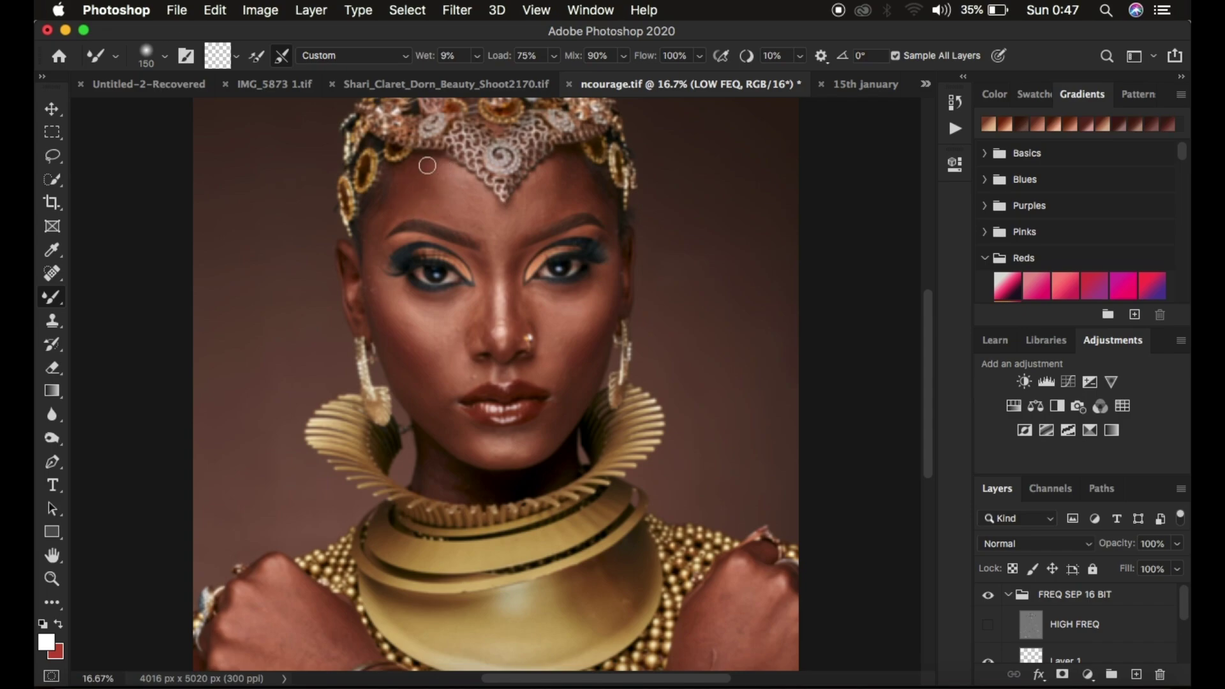
Smooth the skin tones on the left half of the forehead with Mixer Brush strokes, reducing the brush from 250 px to 200 px
key(bracketright)
key(bracketright)
mouse_move(418, 175)
mouse_down()
mouse_move(434, 174)
mouse_move(418, 175)
mouse_up()
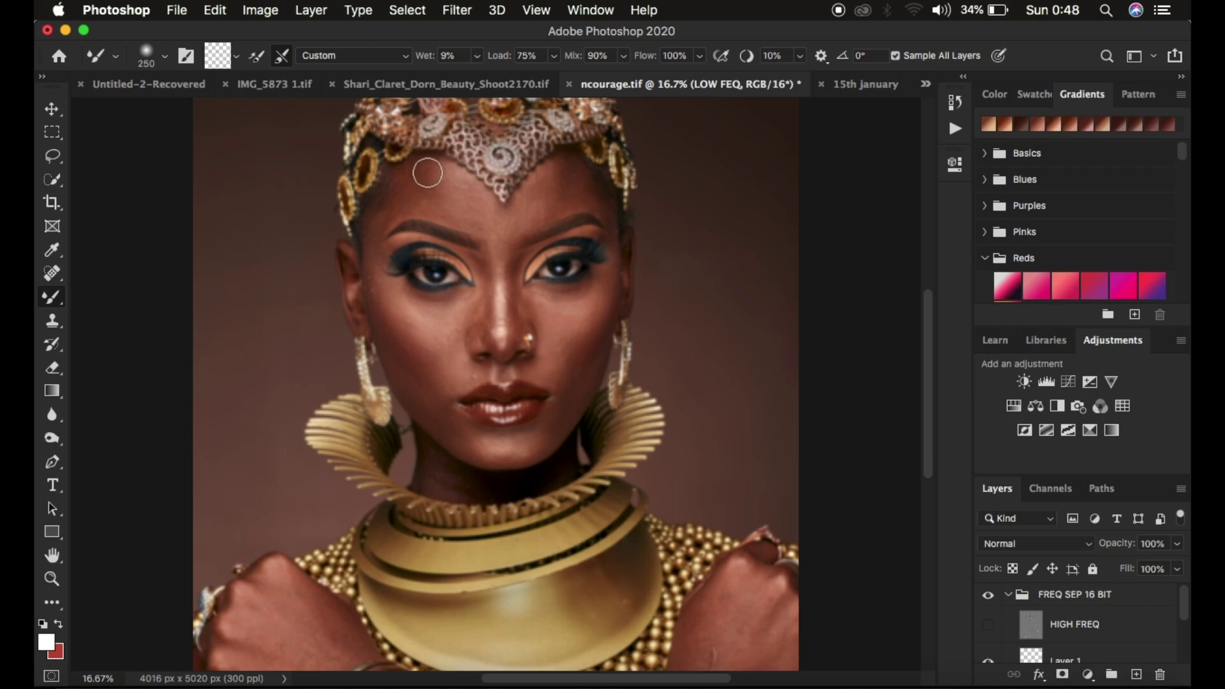
mouse_move(428, 173)
mouse_down()
mouse_move(411, 192)
mouse_move(410, 174)
mouse_move(410, 192)
mouse_move(418, 175)
mouse_move(464, 203)
mouse_move(442, 221)
mouse_move(415, 192)
mouse_move(420, 165)
mouse_move(407, 192)
mouse_move(420, 178)
mouse_move(428, 204)
mouse_move(420, 177)
mouse_move(425, 201)
mouse_move(414, 190)
mouse_move(389, 220)
mouse_move(393, 197)
mouse_move(386, 219)
mouse_move(423, 181)
mouse_move(388, 225)
mouse_up()
key(bracketleft)
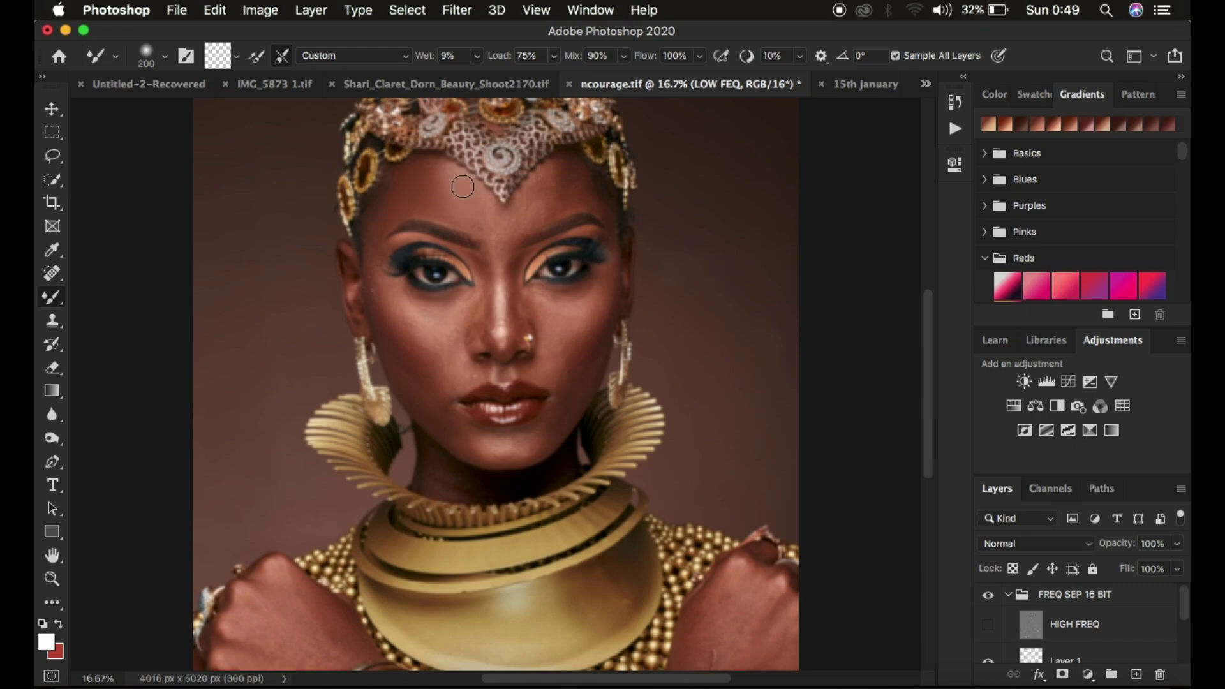
mouse_move(462, 189)
mouse_down()
mouse_move(487, 213)
mouse_move(470, 198)
mouse_move(465, 216)
mouse_up()
drag(444, 206, 429, 171)
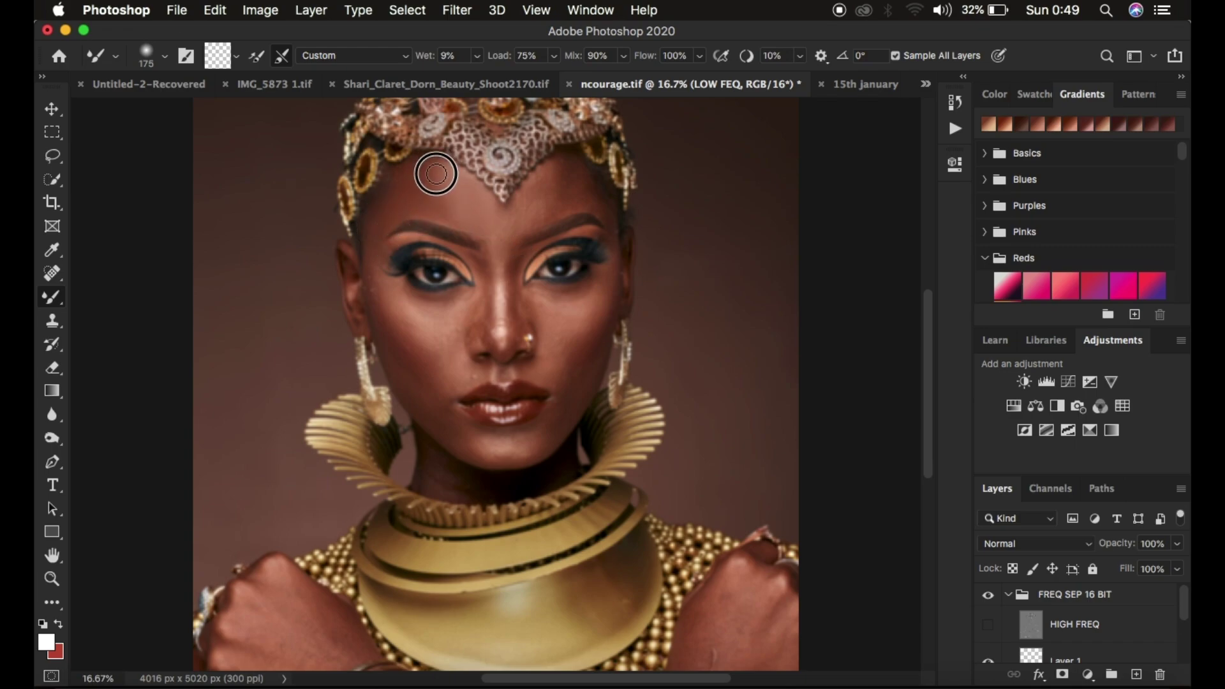
Blend the right half of the forehead with the Mixer Brush at 200 px, and check it with the HIGH FREQ layer briefly shown
key(bracketright)
key(bracketright)
key(bracketleft)
key(bracketleft)
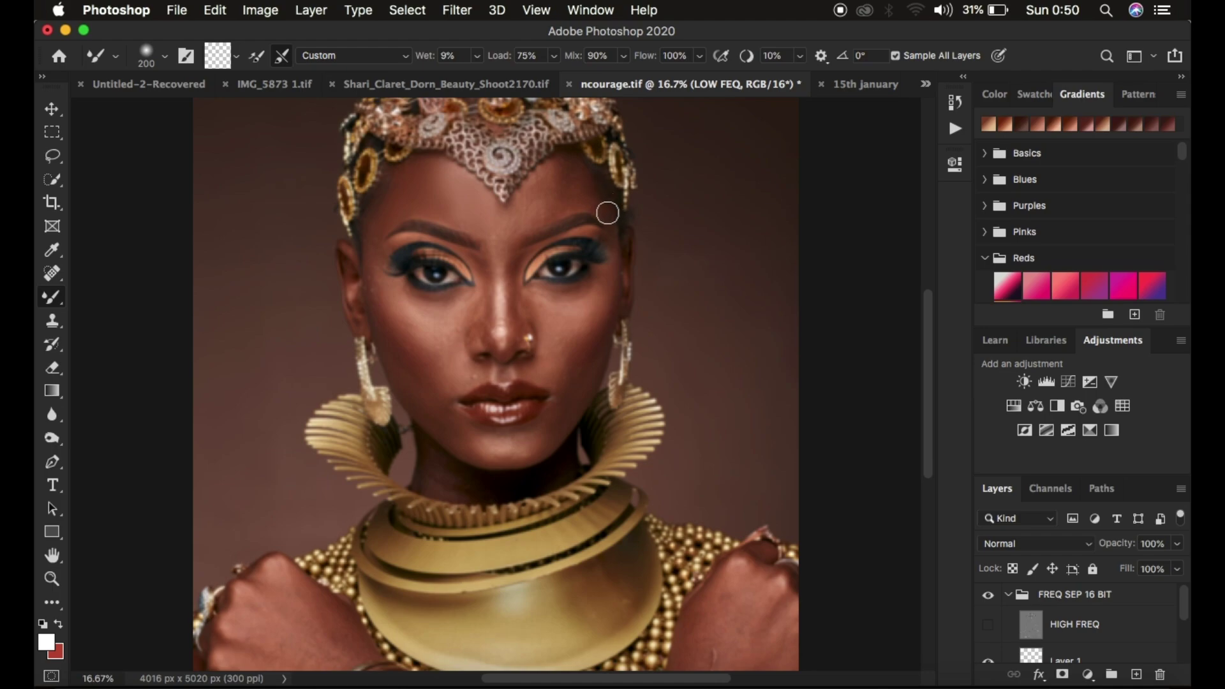
mouse_move(572, 162)
mouse_down()
mouse_move(577, 191)
mouse_move(564, 184)
mouse_move(605, 208)
mouse_move(558, 175)
mouse_move(582, 200)
mouse_up()
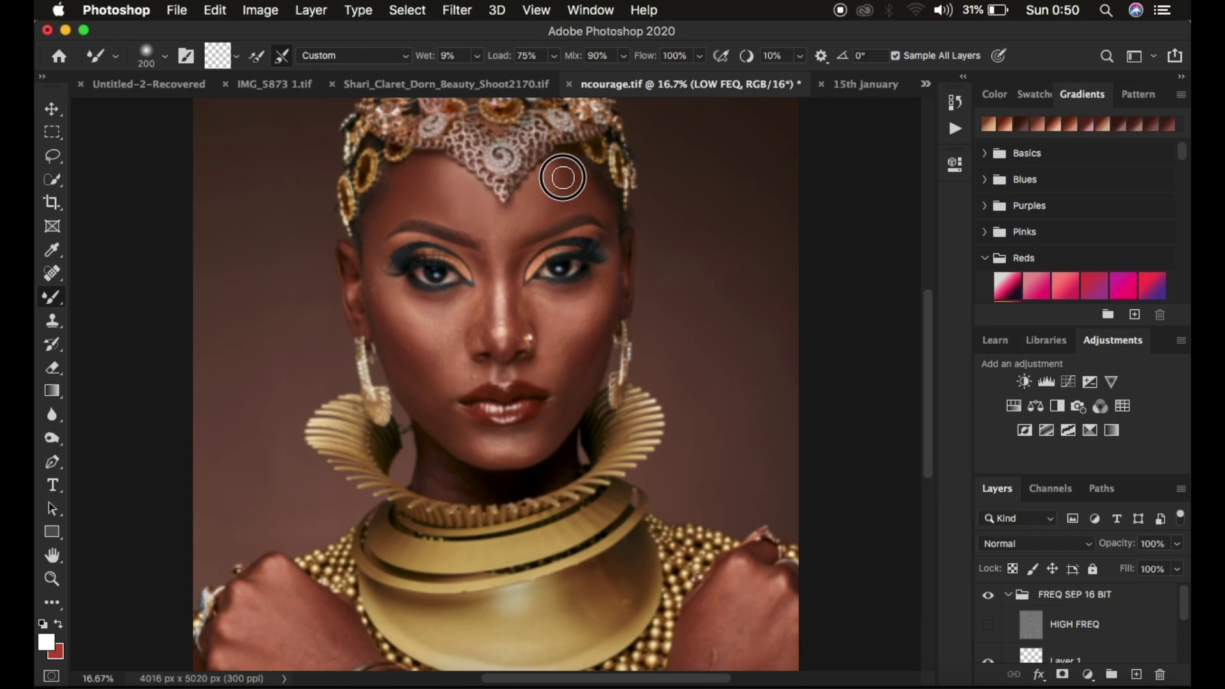
mouse_move(514, 228)
mouse_down()
mouse_move(537, 192)
mouse_move(524, 221)
mouse_move(495, 228)
mouse_move(540, 206)
mouse_move(560, 171)
mouse_move(544, 212)
mouse_move(498, 221)
mouse_move(522, 224)
mouse_move(556, 177)
mouse_move(540, 218)
mouse_move(573, 193)
mouse_move(570, 180)
mouse_move(564, 194)
mouse_move(605, 212)
mouse_move(550, 197)
mouse_up()
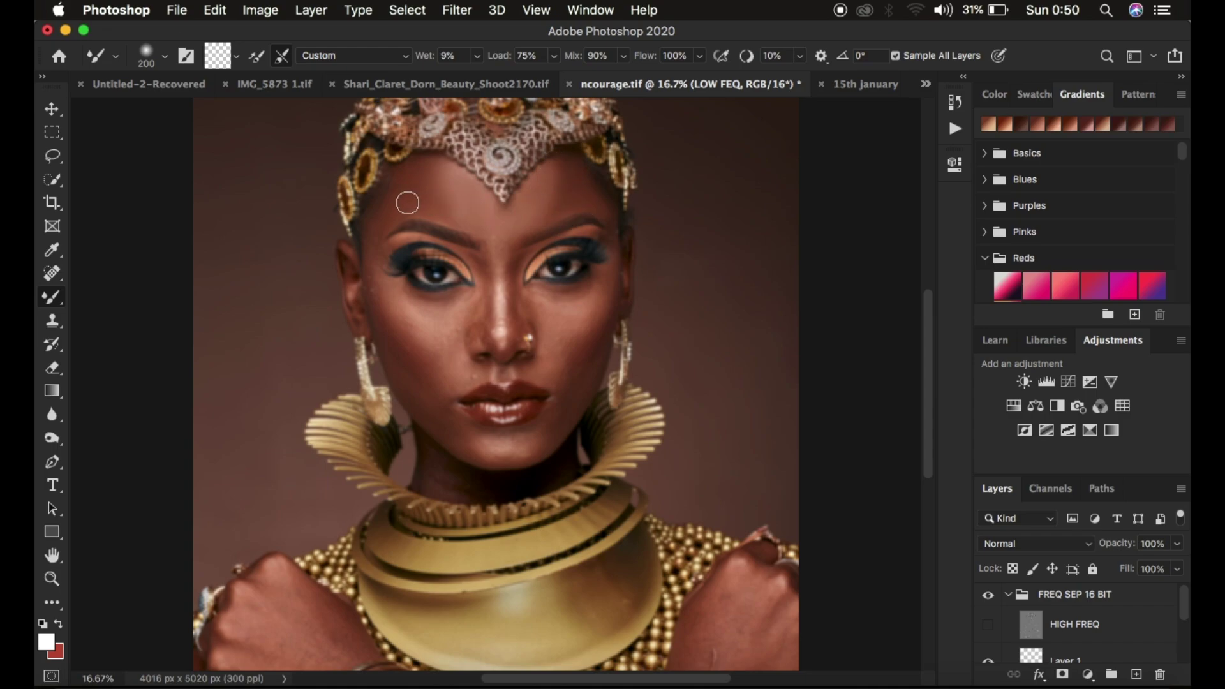
mouse_move(569, 192)
mouse_down()
mouse_move(557, 202)
mouse_move(569, 205)
mouse_up()
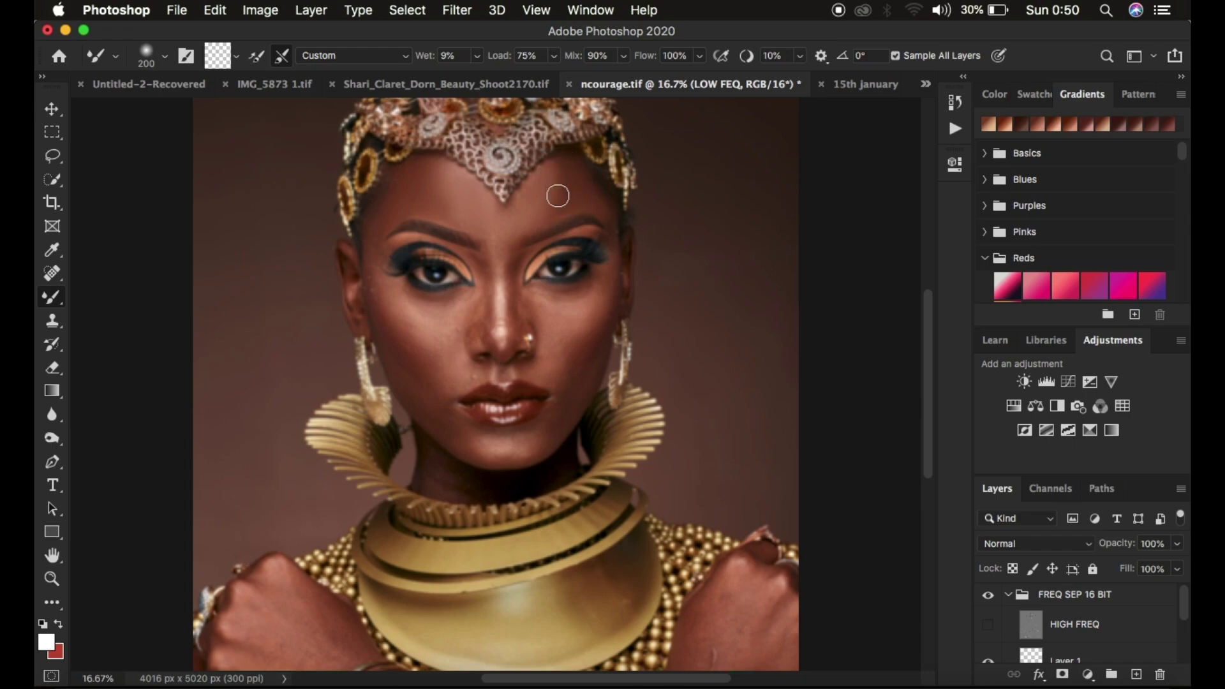
click(989, 627)
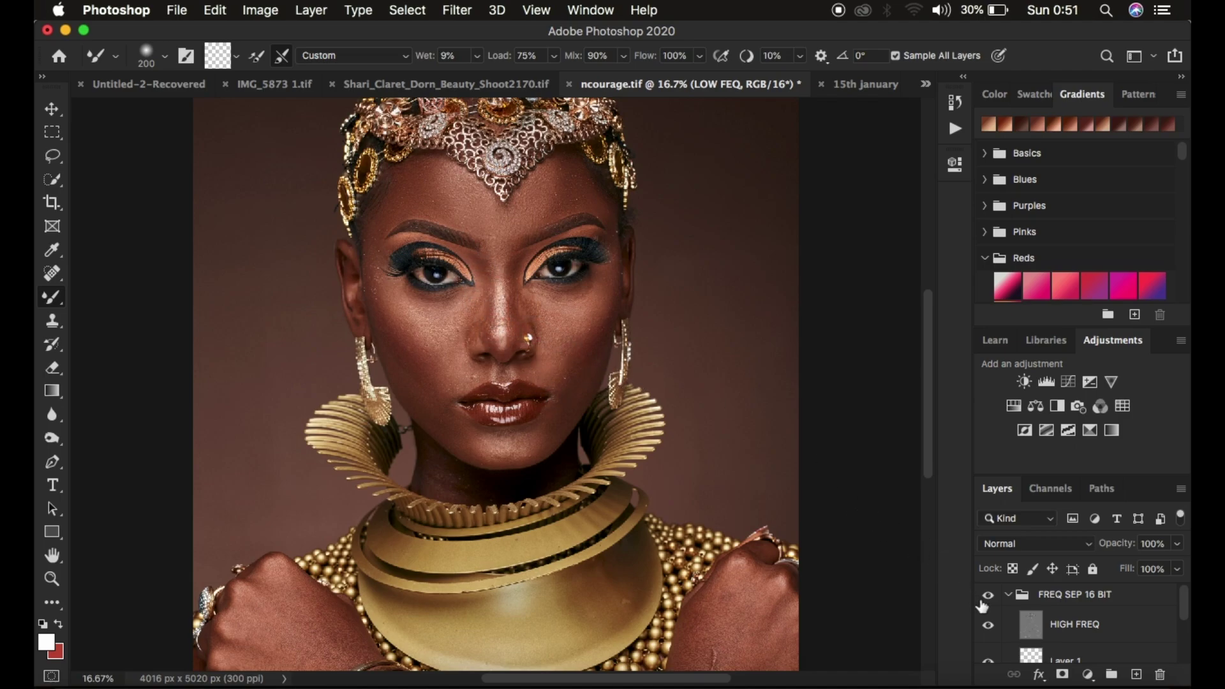
click(988, 625)
Smooth the bridge and sides of the nose up to between the eyebrows, using the Mixer Brush at 150 px and then 100 px
key(bracketleft)
key(bracketleft)
key(bracketleft)
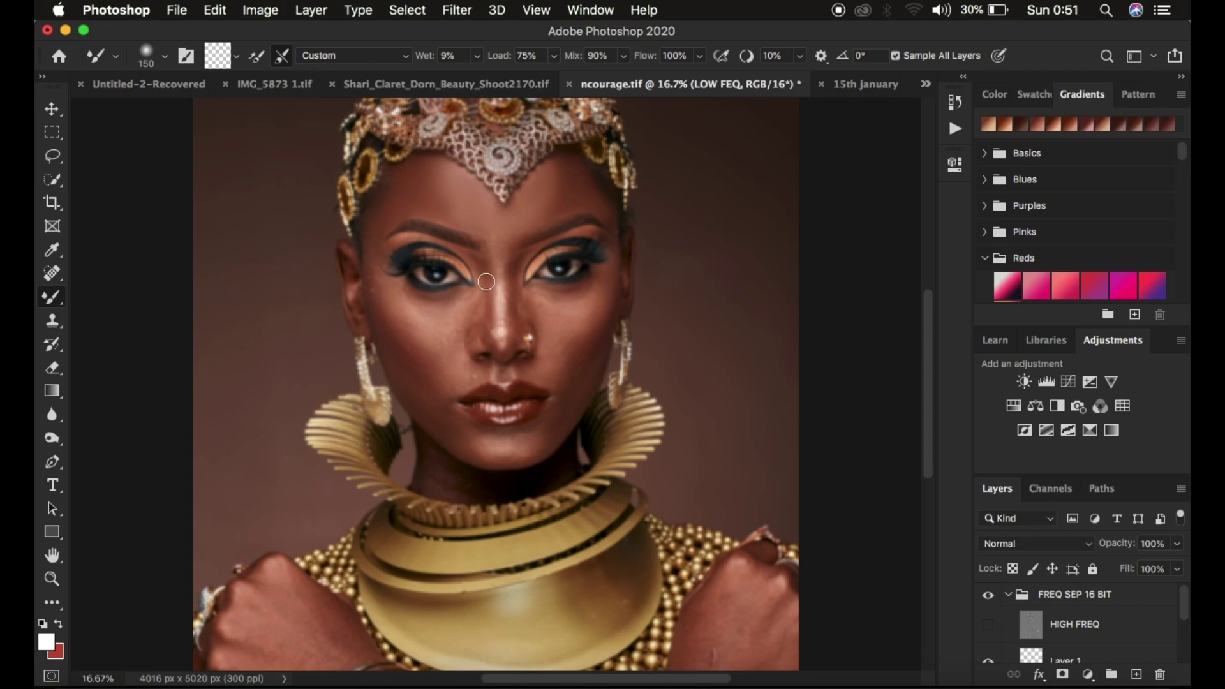
mouse_move(477, 268)
mouse_down()
mouse_move(483, 332)
mouse_move(478, 262)
mouse_move(487, 296)
mouse_up()
drag(487, 322, 487, 329)
mouse_move(484, 322)
mouse_down()
mouse_move(476, 263)
mouse_move(498, 263)
mouse_move(533, 279)
mouse_move(513, 270)
mouse_move(516, 312)
mouse_up()
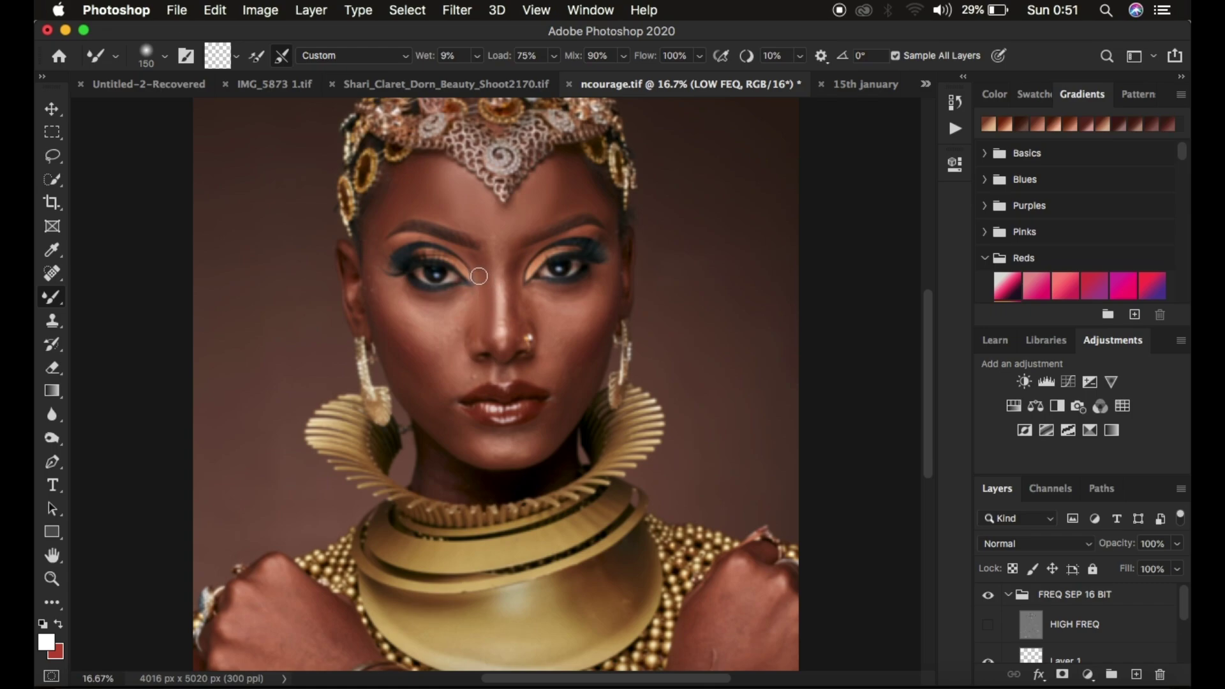
mouse_move(516, 268)
mouse_down()
mouse_move(518, 328)
mouse_move(519, 263)
mouse_move(514, 320)
mouse_move(506, 299)
mouse_move(506, 323)
mouse_move(484, 320)
mouse_move(492, 343)
mouse_up()
mouse_move(504, 335)
mouse_down()
mouse_move(501, 295)
mouse_move(501, 349)
mouse_move(499, 238)
mouse_move(506, 251)
mouse_move(495, 243)
mouse_move(508, 242)
mouse_move(496, 245)
mouse_up()
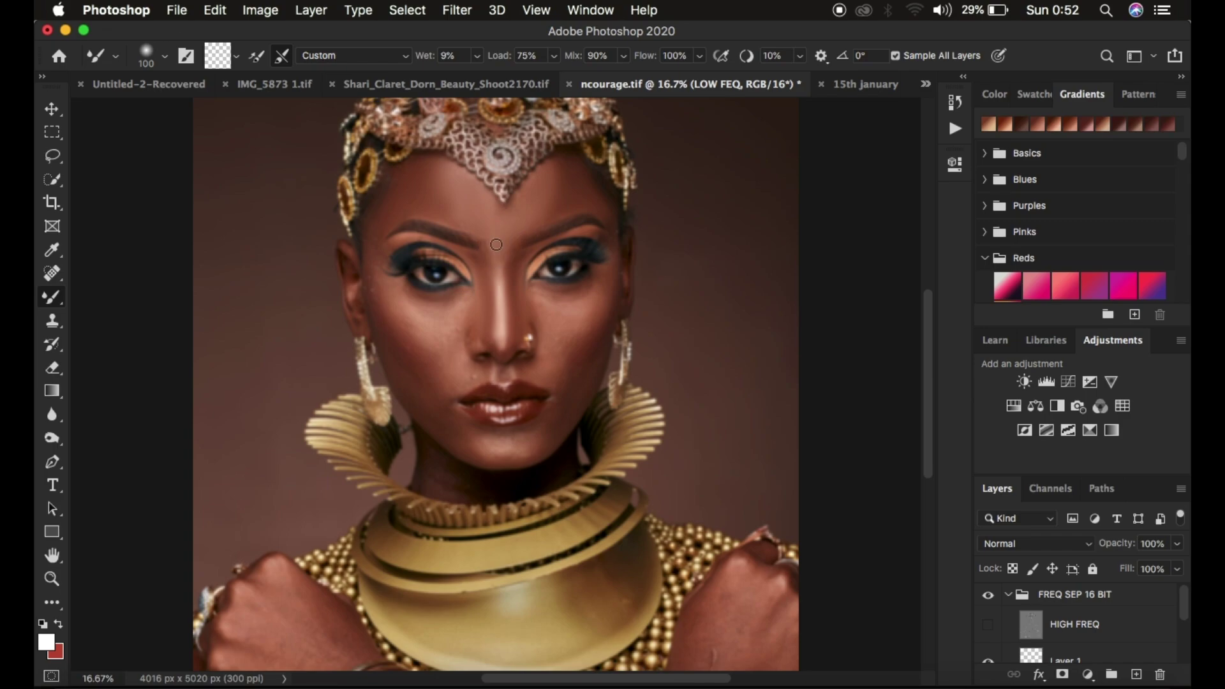
Show the HIGH FREQ layer and compare the face with and without the FREQ SEP 16 BIT group at 25% zoom
click(988, 626)
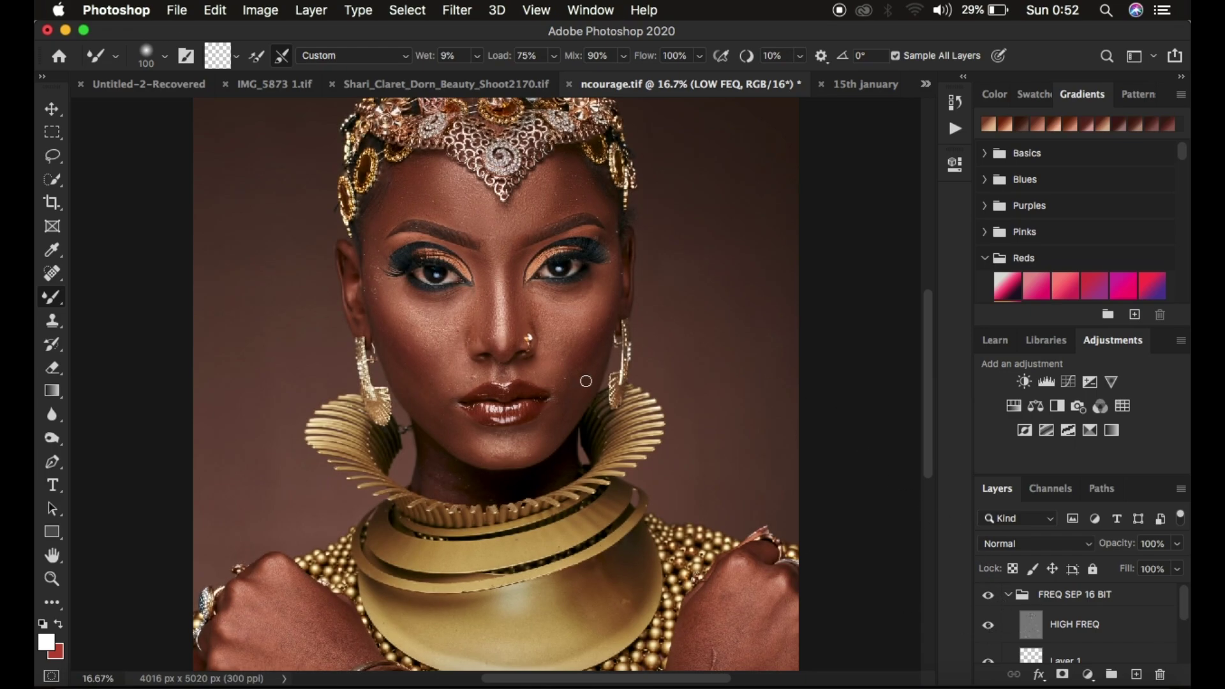
click(988, 595)
key(super+plus)
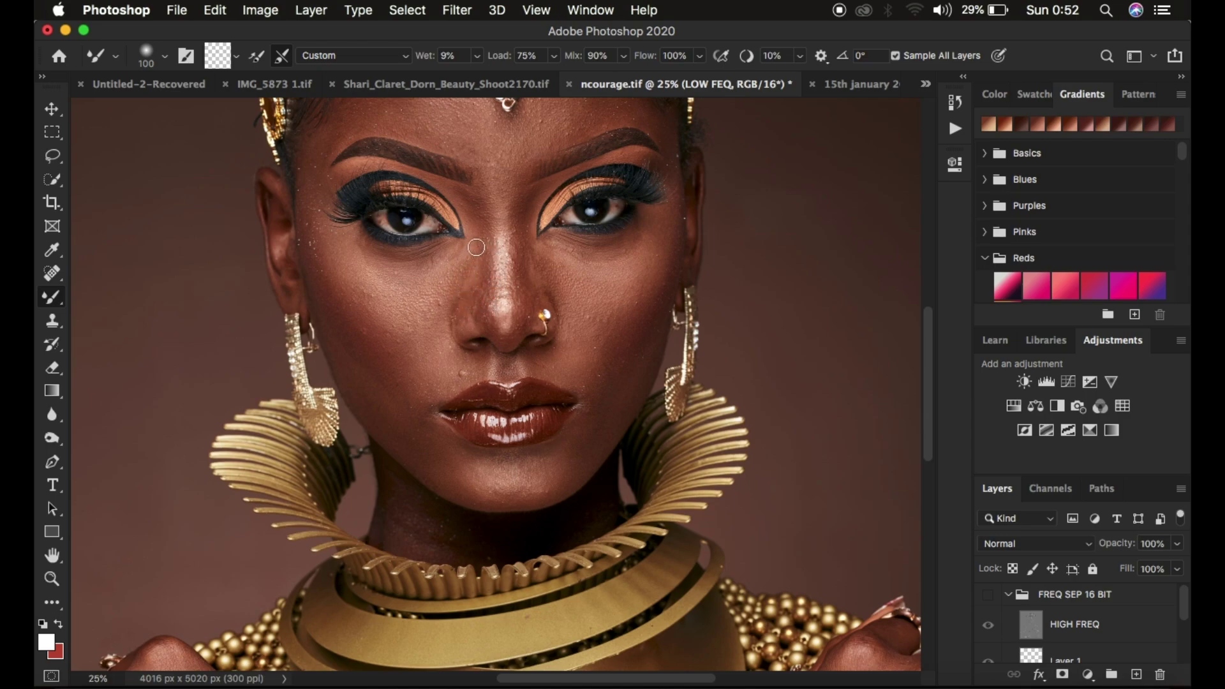
click(989, 597)
click(989, 597)
click(989, 597)
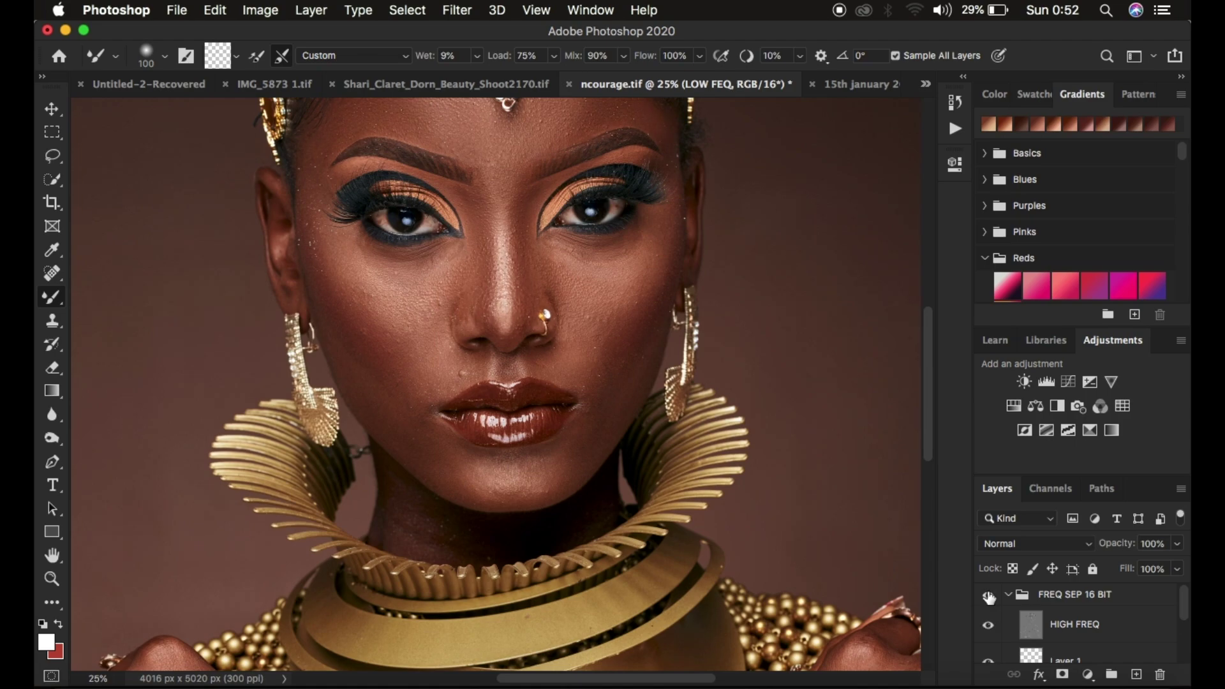
click(989, 597)
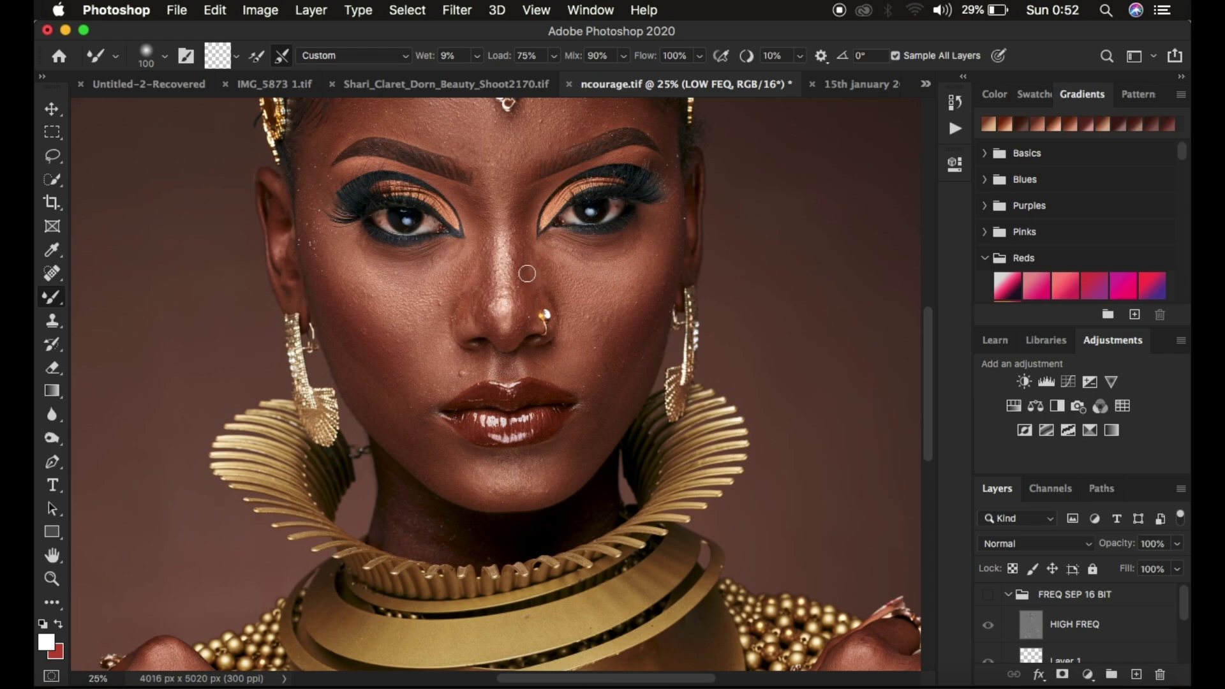
click(989, 597)
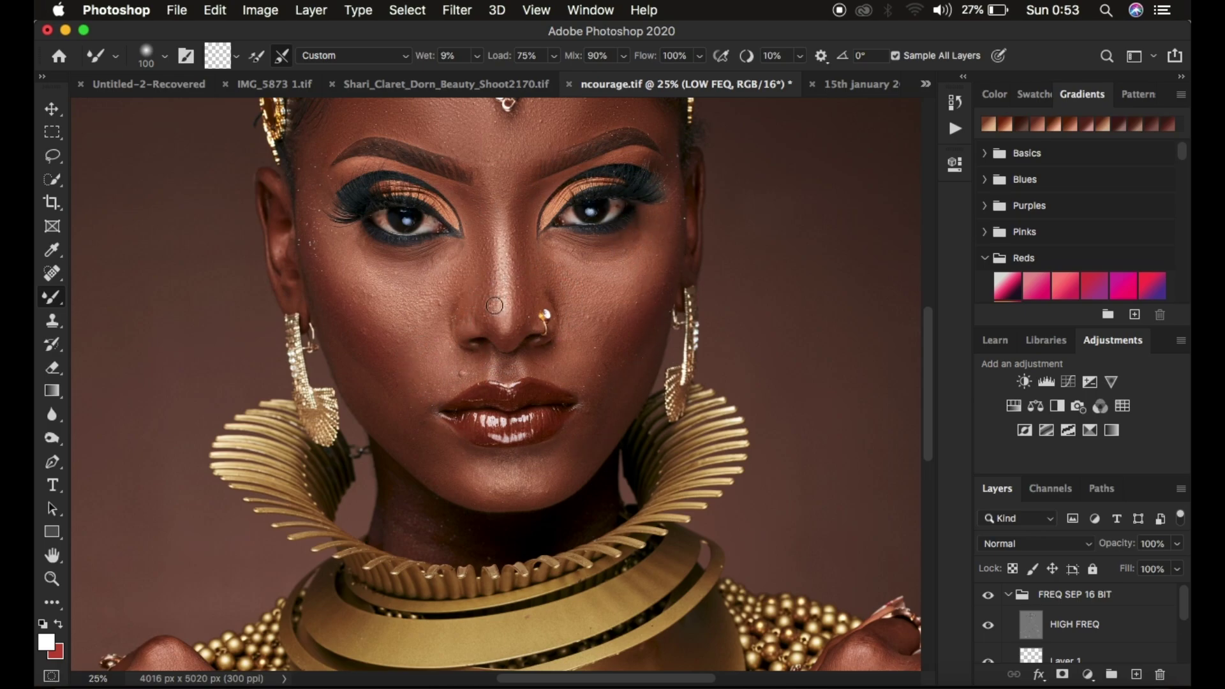
Compare the whole portrait with and without the FREQ SEP 16 BIT group at 12.5% zoom
key(super+minus)
key(super+minus)
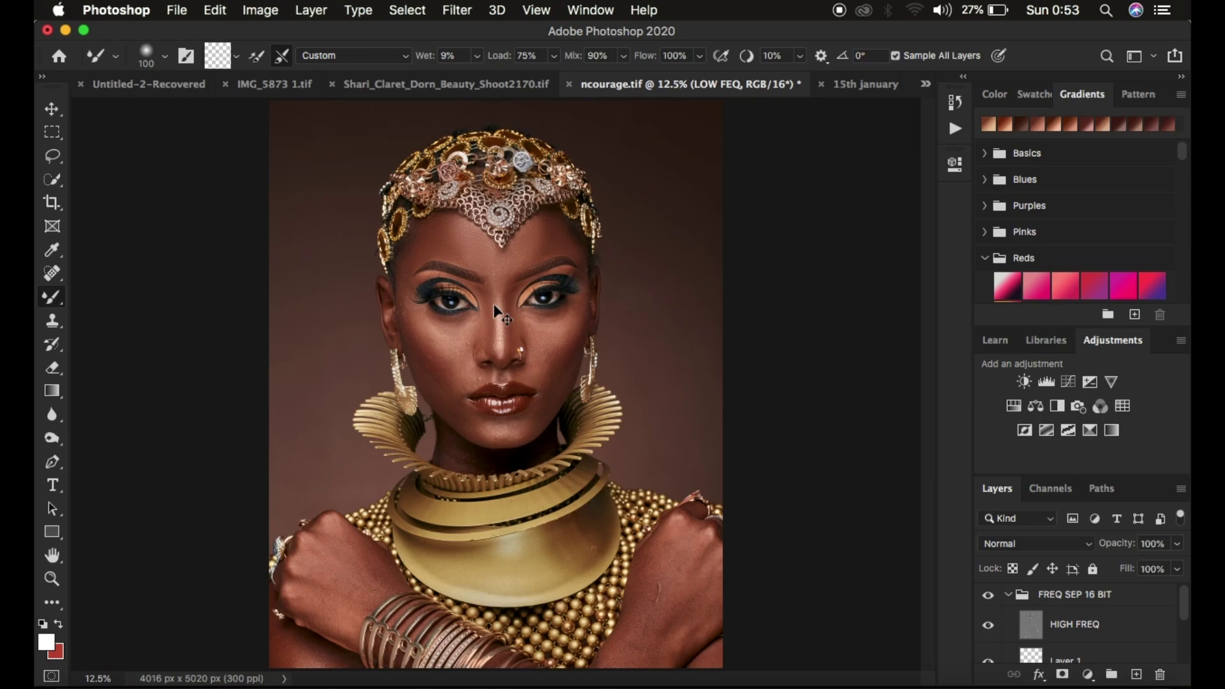
click(989, 597)
click(990, 598)
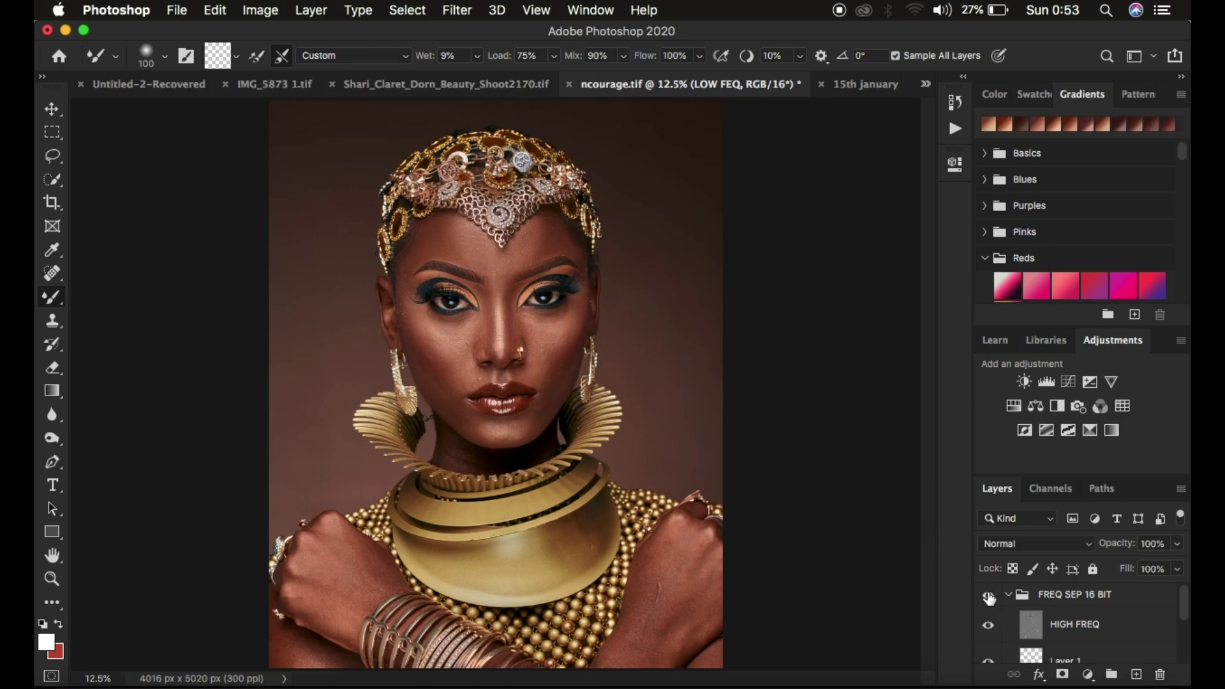